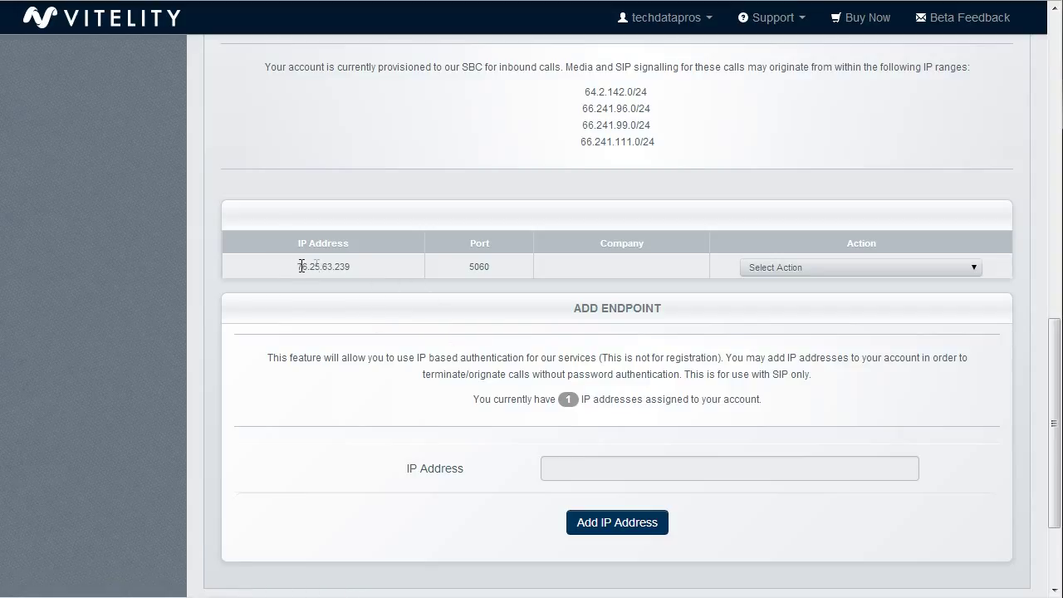
pyautogui.moveTo(297, 266); pyautogui.dragTo(350, 267)
pyautogui.click(306, 272)
pyautogui.moveTo(299, 268); pyautogui.dragTo(349, 267)
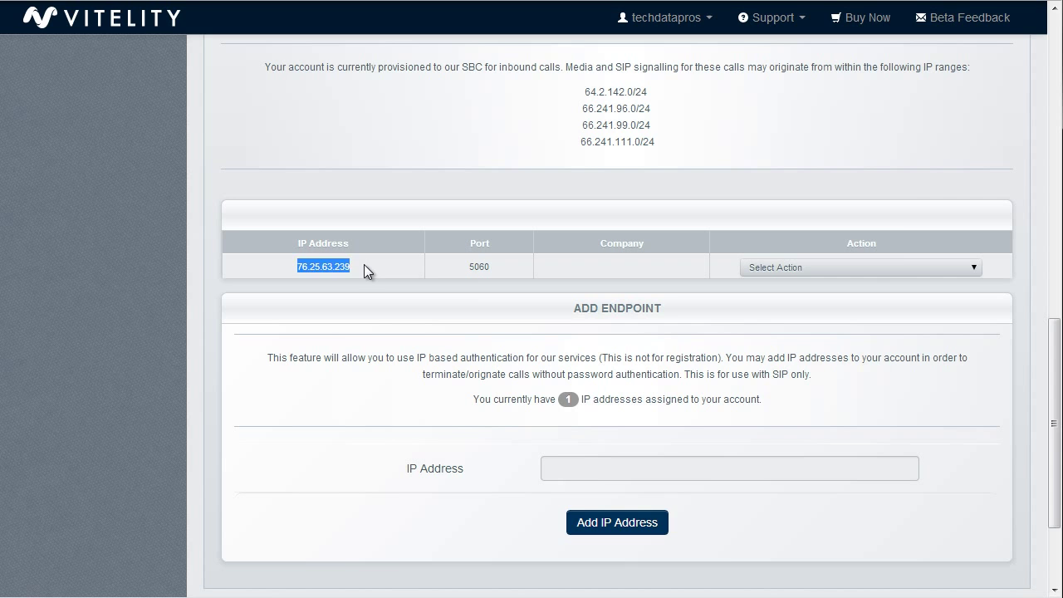
pyautogui.click(365, 273)
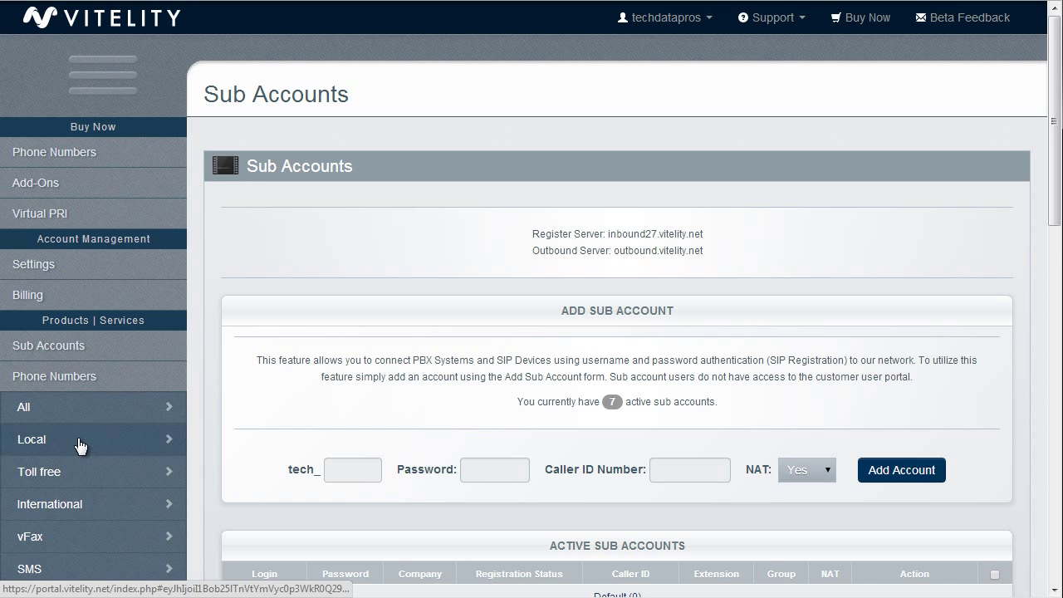
# Step: Route the local DID via SIP to PBX Server or Softswitch account 76.25.63.239 and submit
pyautogui.click(83, 444)
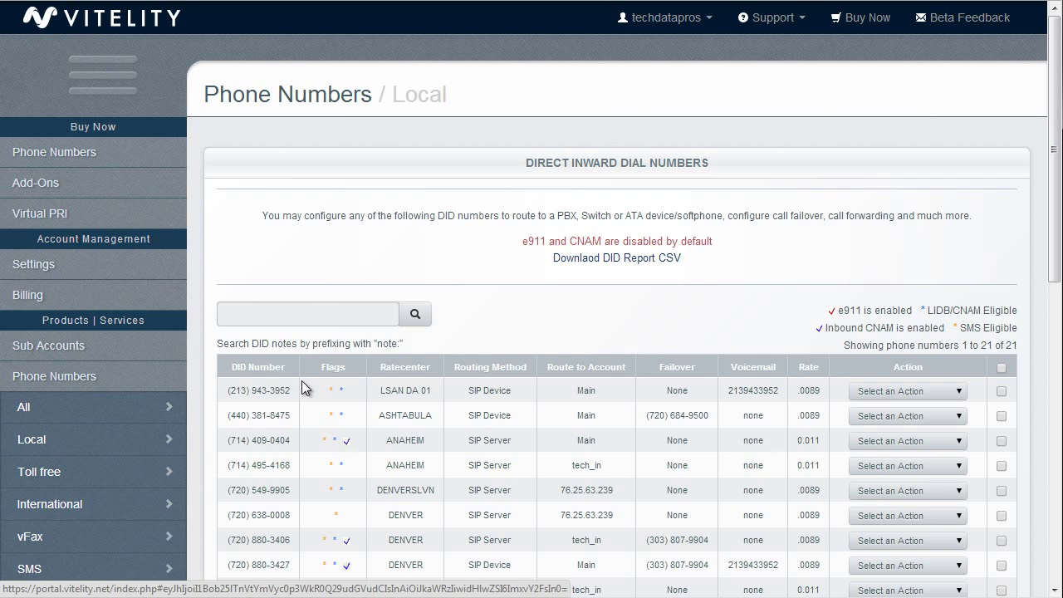
pyautogui.click(874, 492)
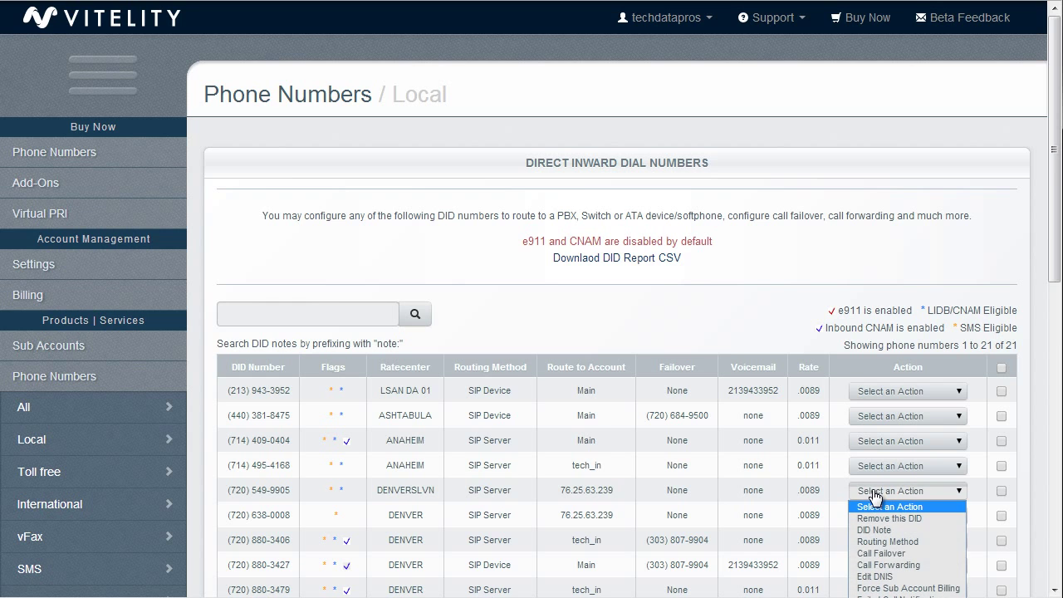
pyautogui.click(886, 541)
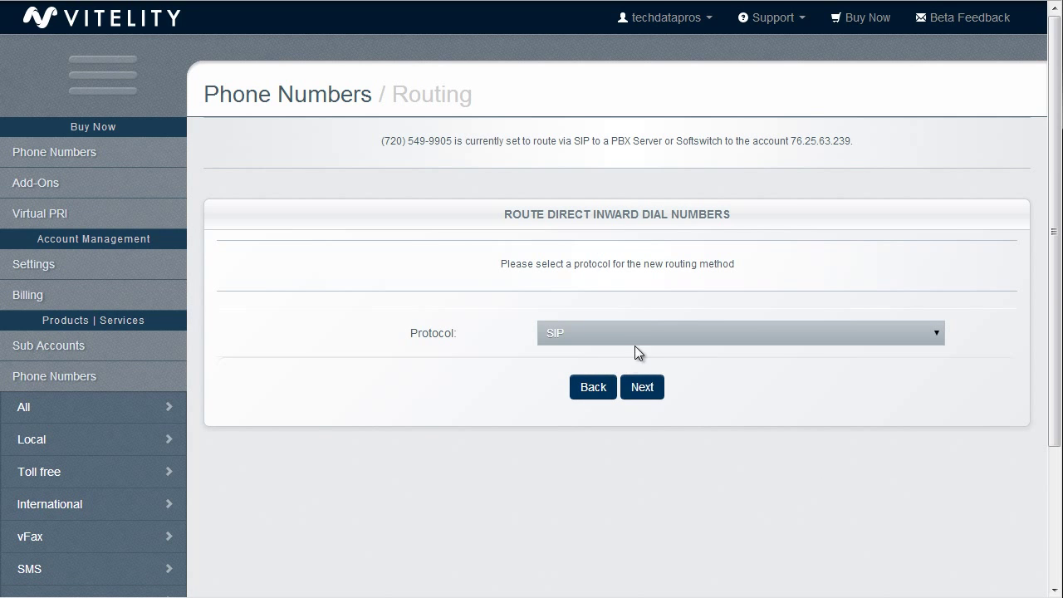
pyautogui.click(638, 388)
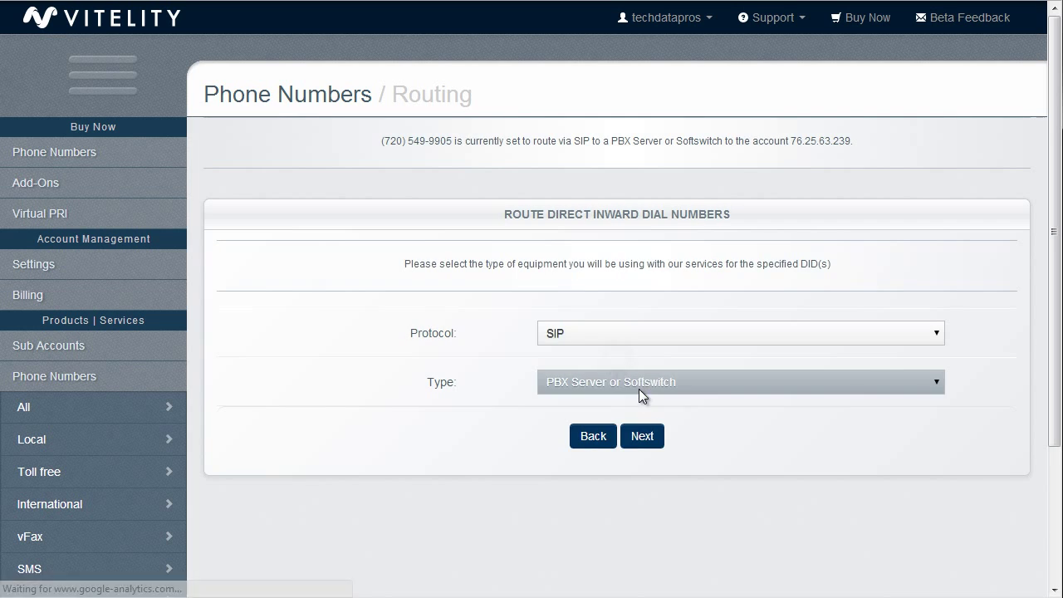
pyautogui.click(646, 436)
pyautogui.scroll(-2, 645, 442)
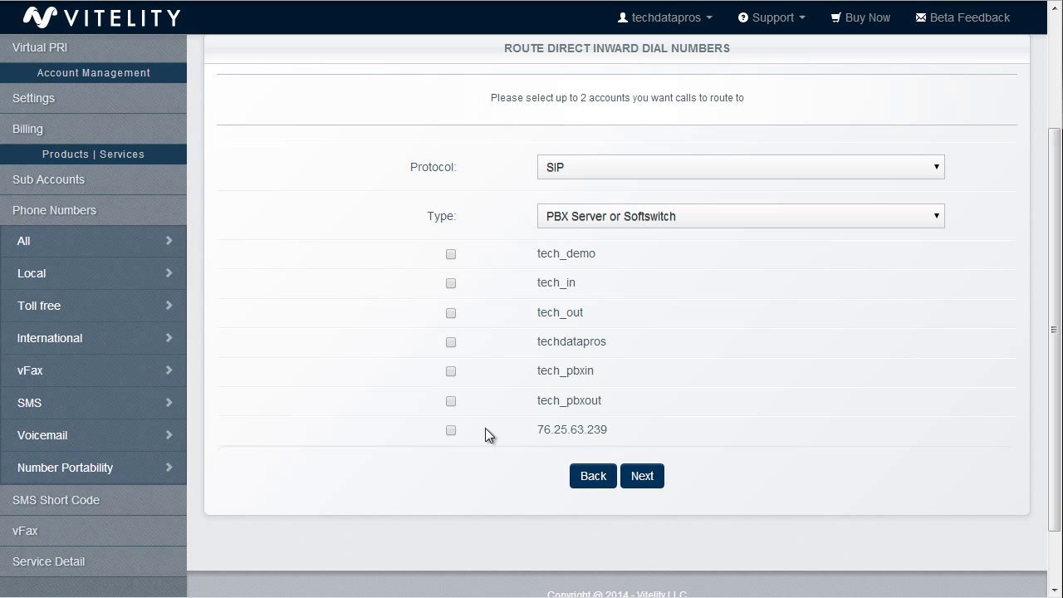
pyautogui.click(450, 430)
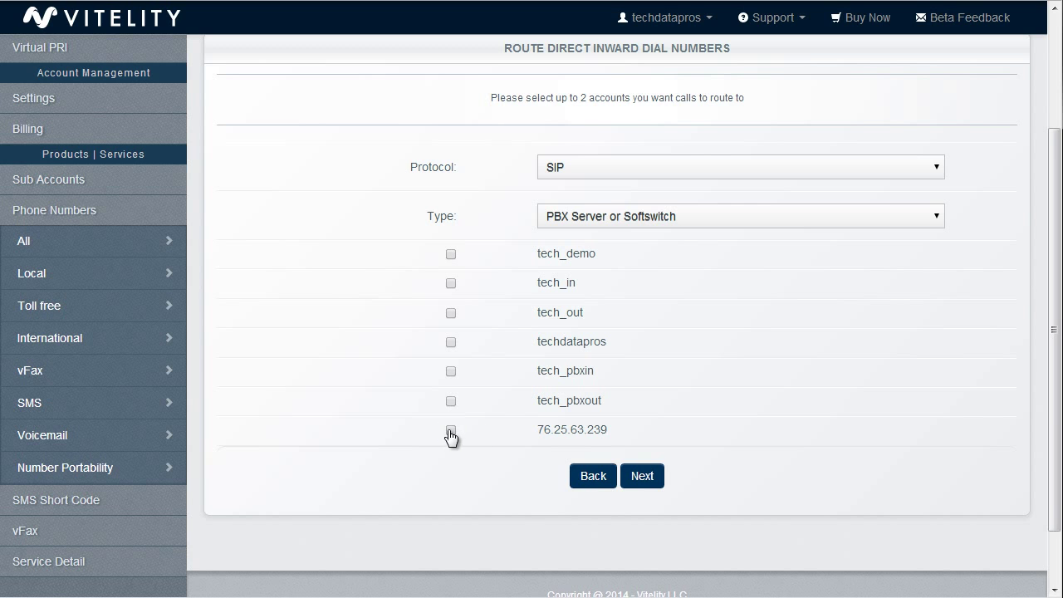
pyautogui.click(645, 486)
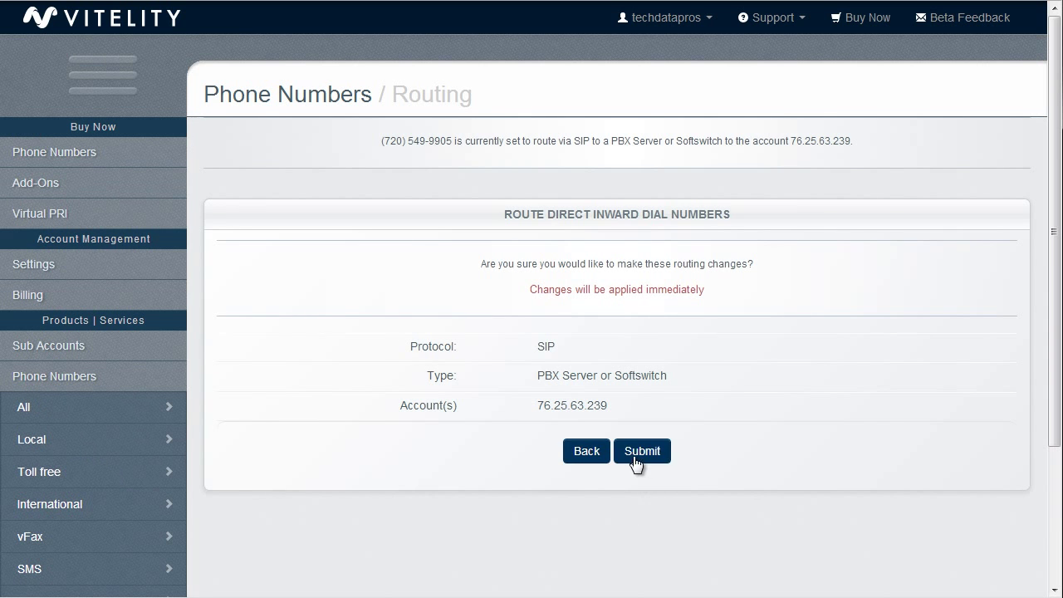
pyautogui.click(635, 456)
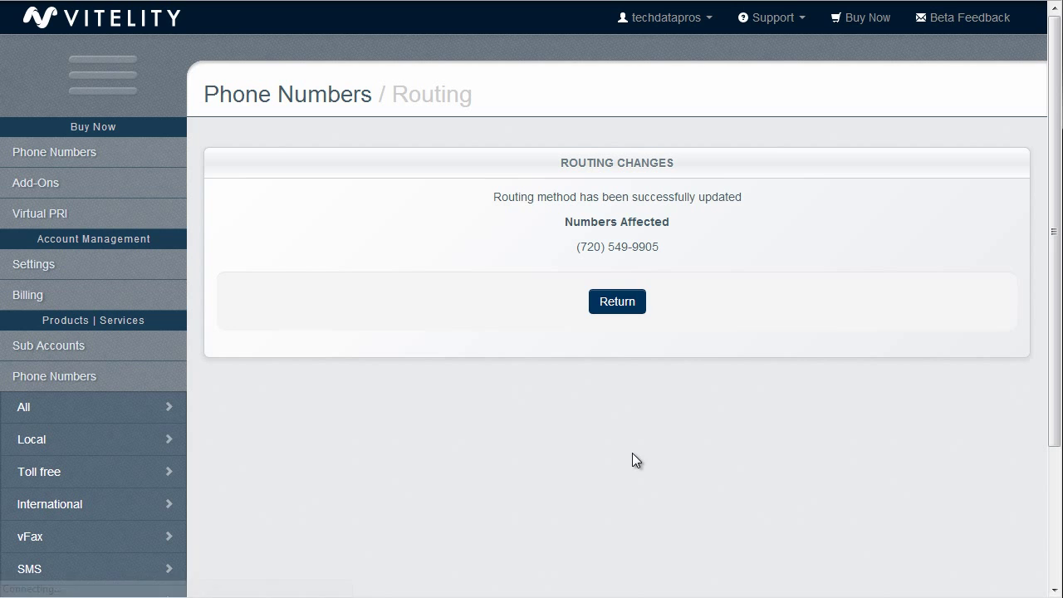
# Step: Return to the Vitelity number list, then start adding a new VoIP provider in 3CX
pyautogui.click(618, 304)
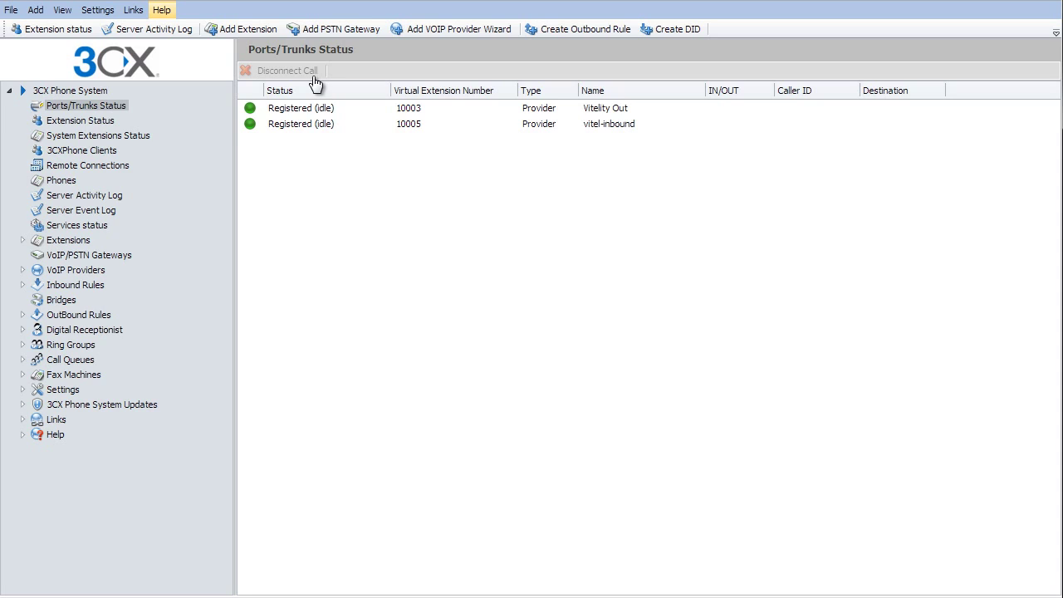
pyautogui.click(37, 273)
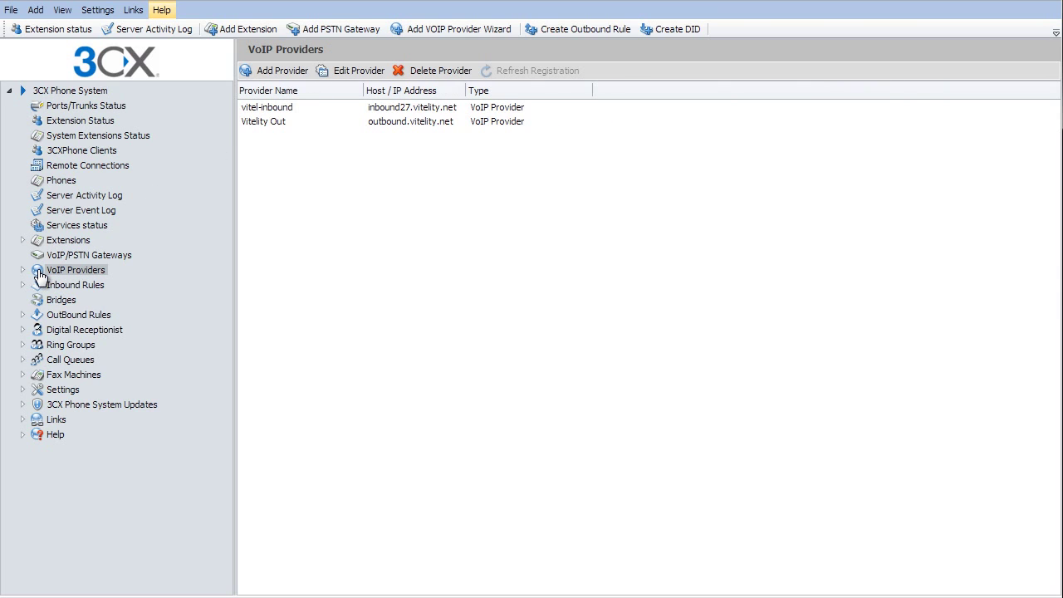
pyautogui.click(277, 78)
# Step: Create provider 'Vitelity IP' from the US Vitelity template with SIP server 66.241.96.109
pyautogui.click(444, 114)
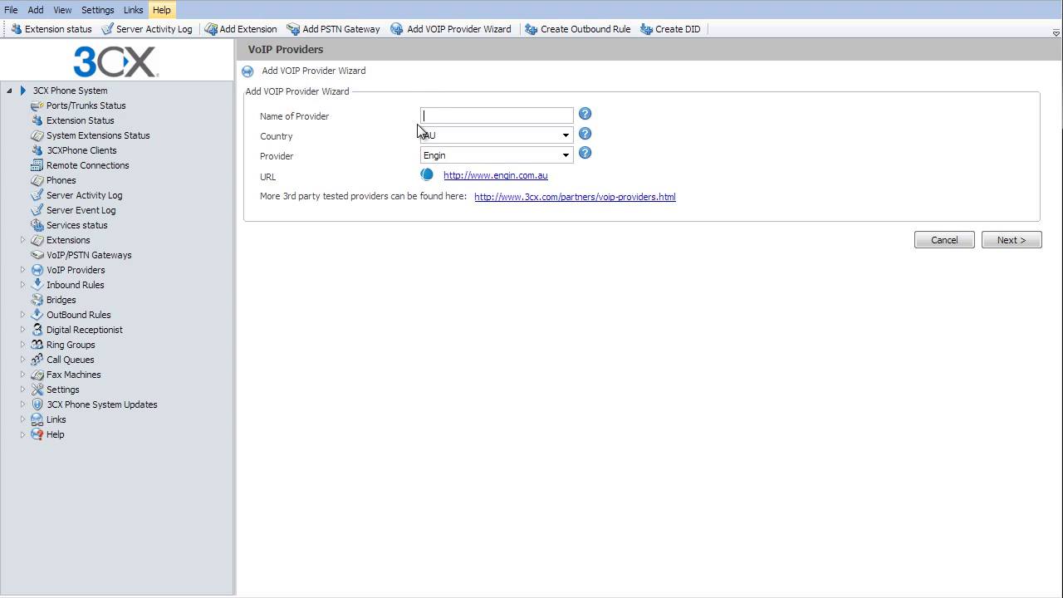
pyautogui.write('Vitelity IP')
pyautogui.click(483, 140)
pyautogui.scroll(-1, 568, 208)
pyautogui.scroll(-3, 569, 208)
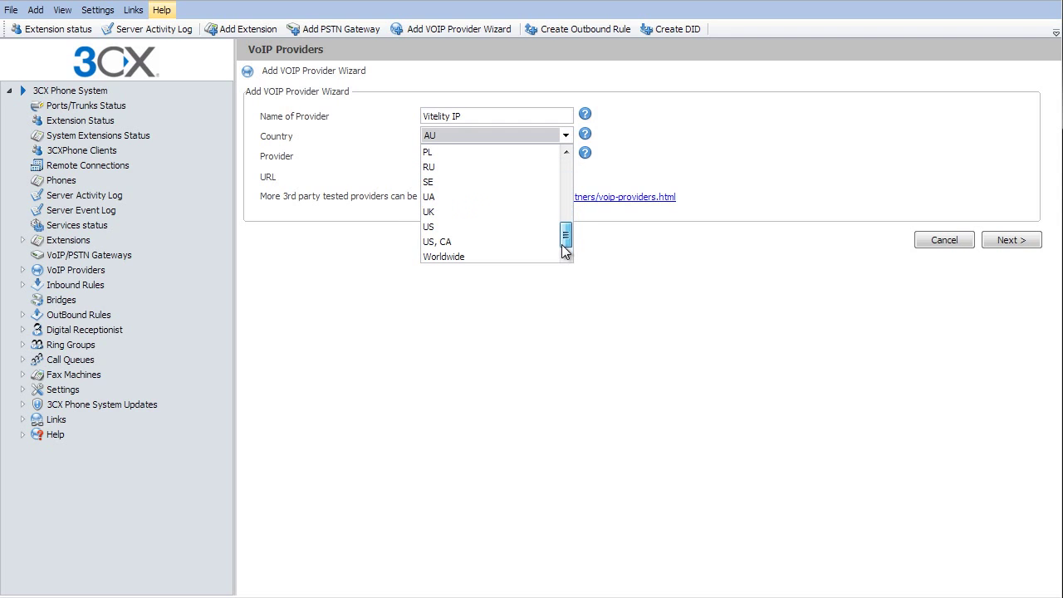
pyautogui.click(540, 228)
pyautogui.click(488, 157)
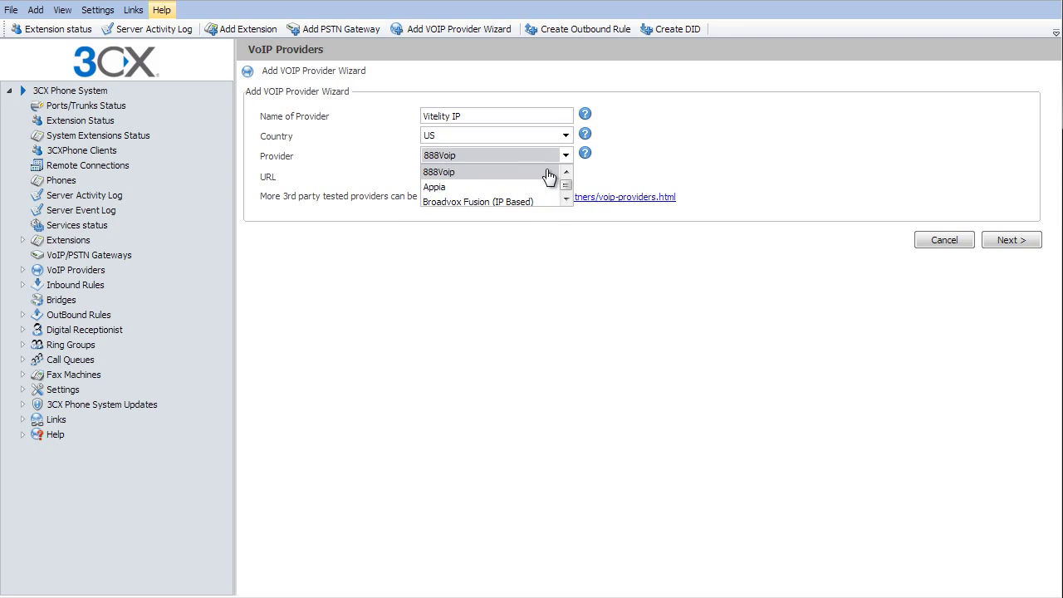
pyautogui.scroll(-1, 567, 251)
pyautogui.click(519, 262)
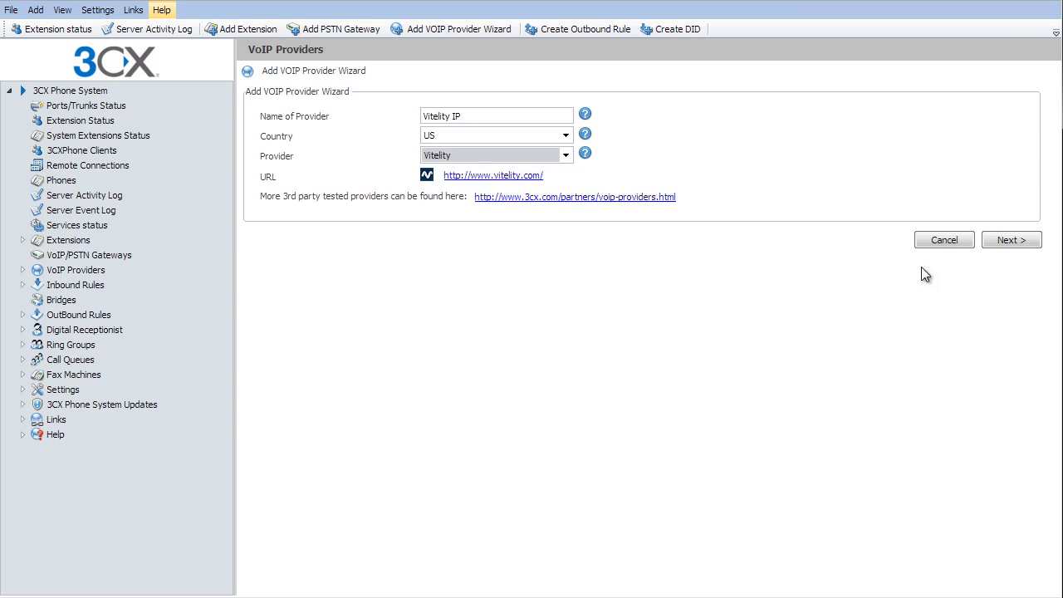
pyautogui.click(1011, 240)
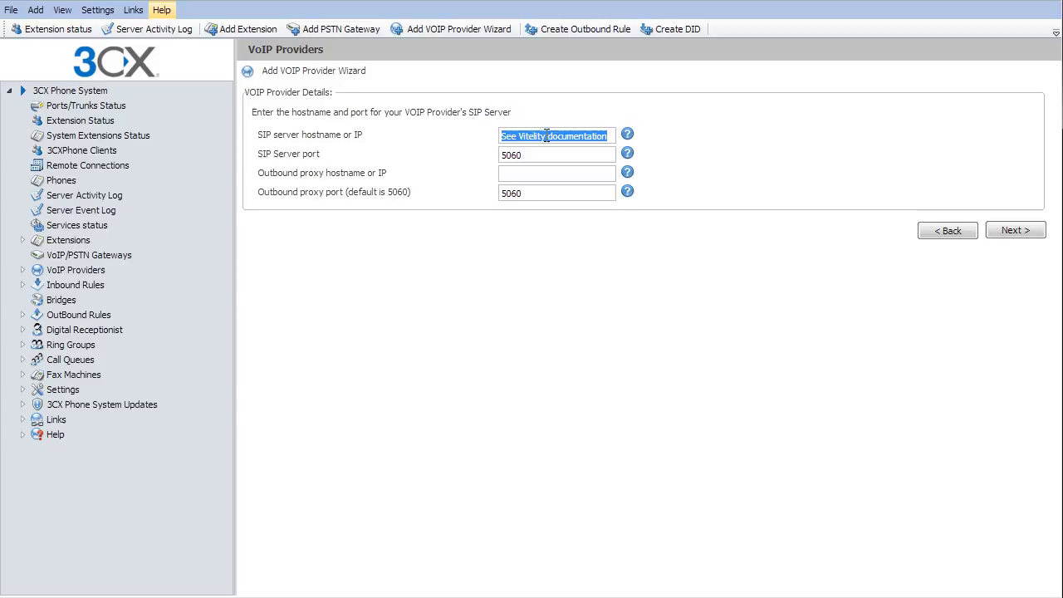
pyautogui.write('6')
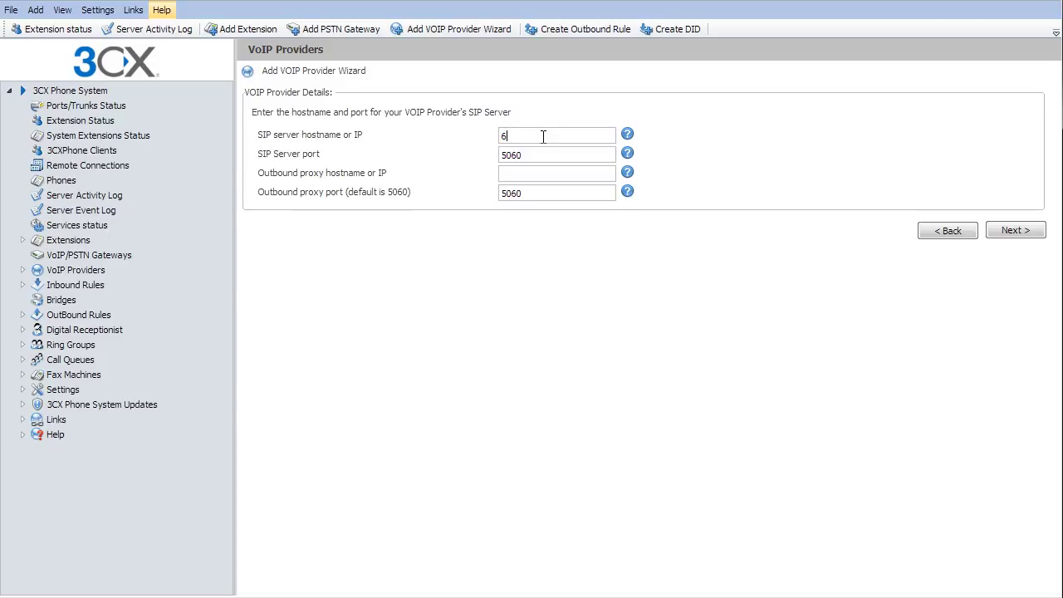
pyautogui.write('6.241.96.109')
# Step: Enter the DID as external number, the authentication ID and password, and 10 simultaneous calls
pyautogui.click(1012, 232)
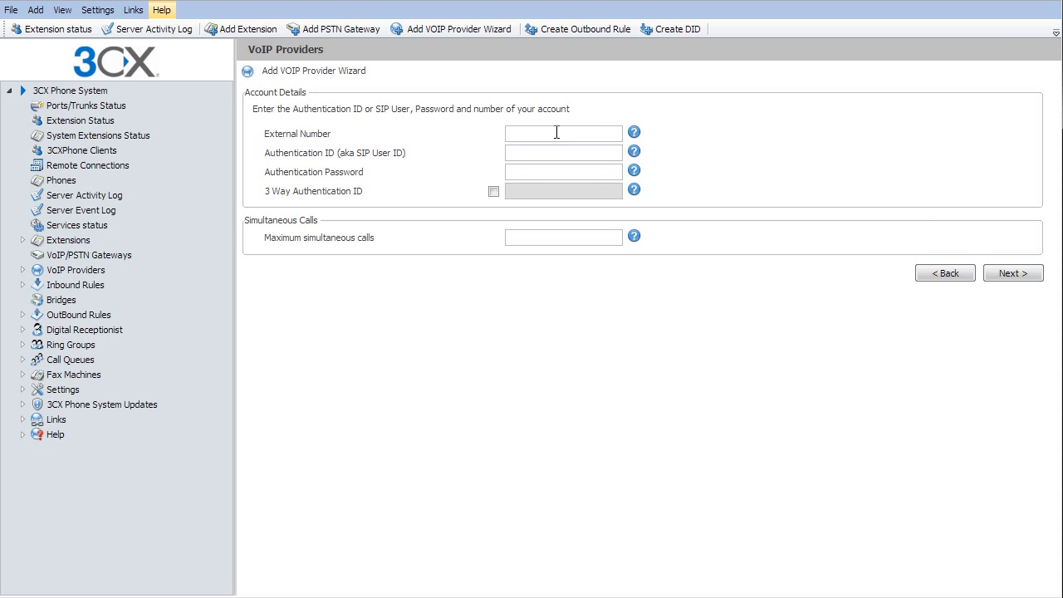
pyautogui.click(526, 153)
pyautogui.write('vitel')
pyautogui.click(523, 170)
pyautogui.write('•••')
pyautogui.click(574, 237)
# Step: Send office-hours calls to the queue/ring group and finish without an outbound rule
pyautogui.click(1018, 279)
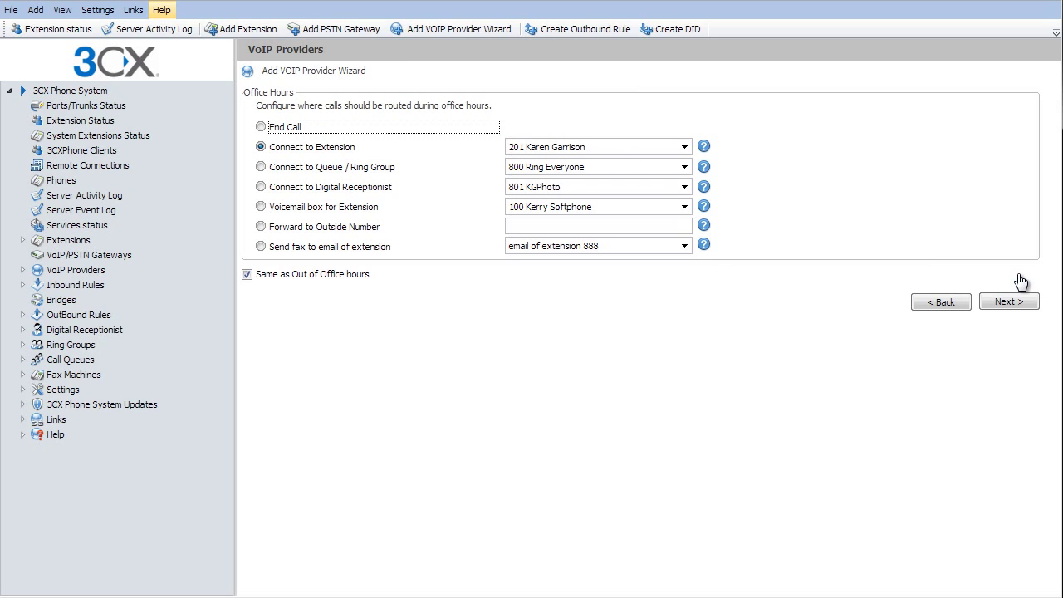
pyautogui.click(375, 169)
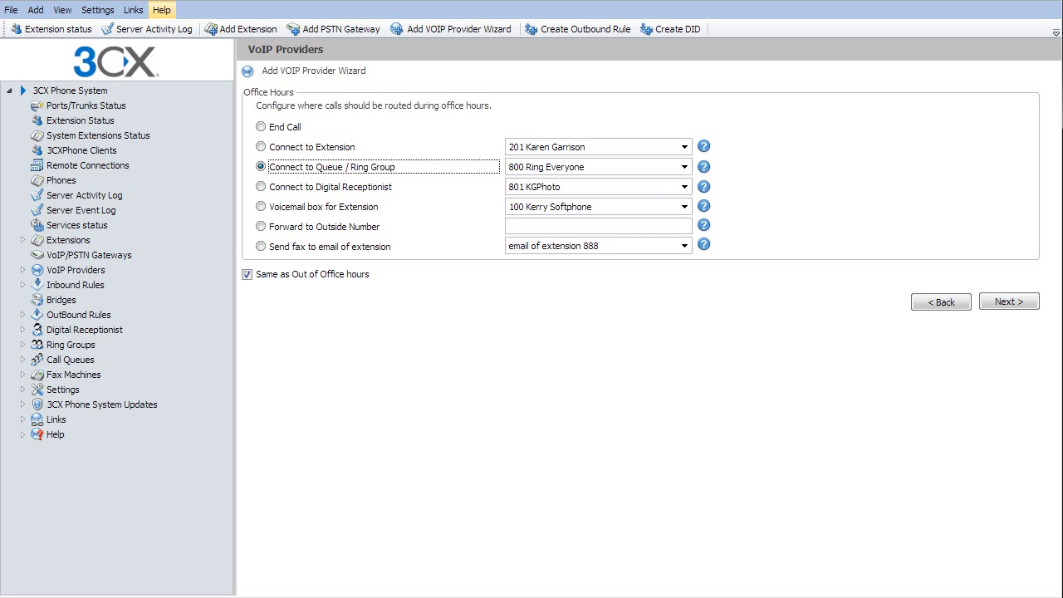
pyautogui.click(1002, 304)
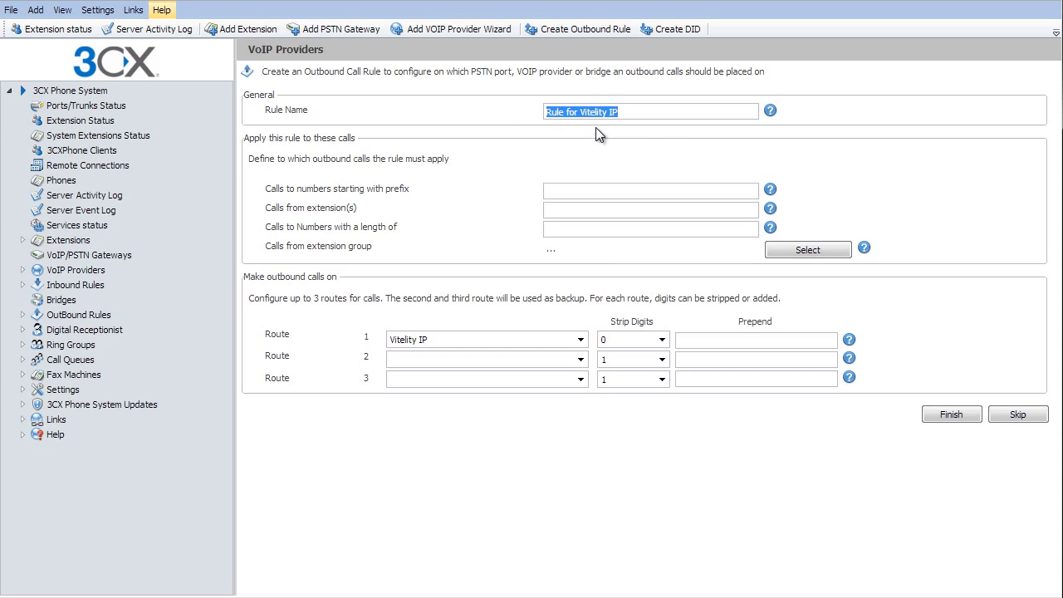
pyautogui.click(1022, 420)
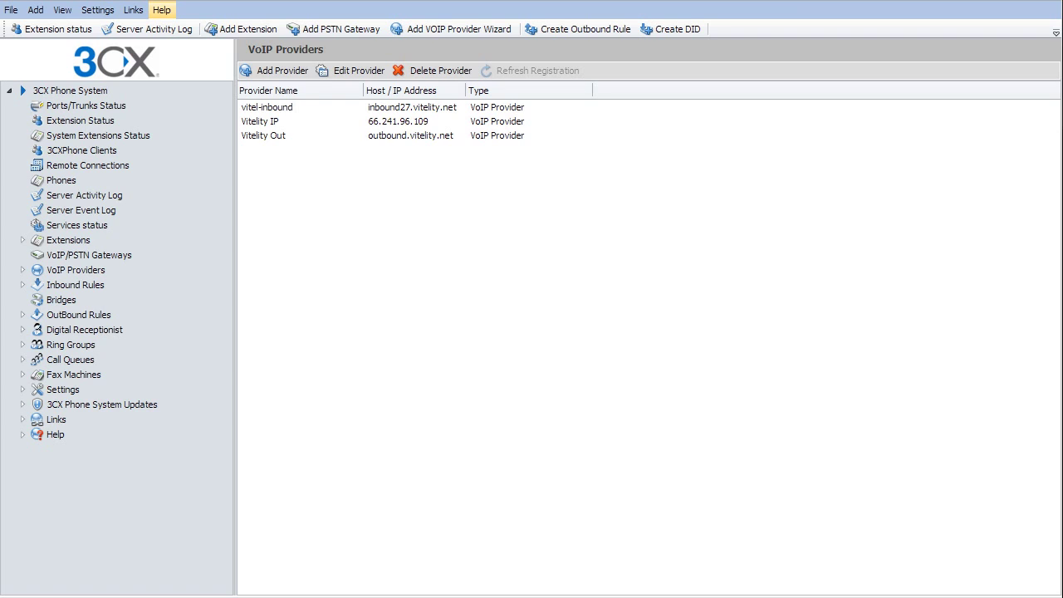
# Step: Set Vitelity IP's 'Require registration for' option to 'Do not require' and apply
pyautogui.doubleClick(261, 123)
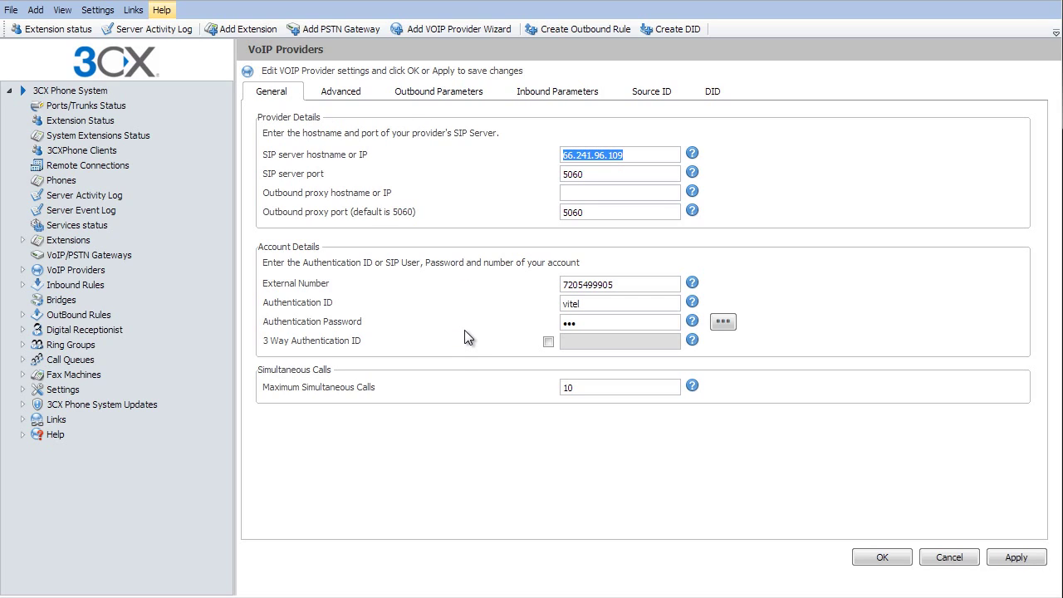
pyautogui.click(340, 93)
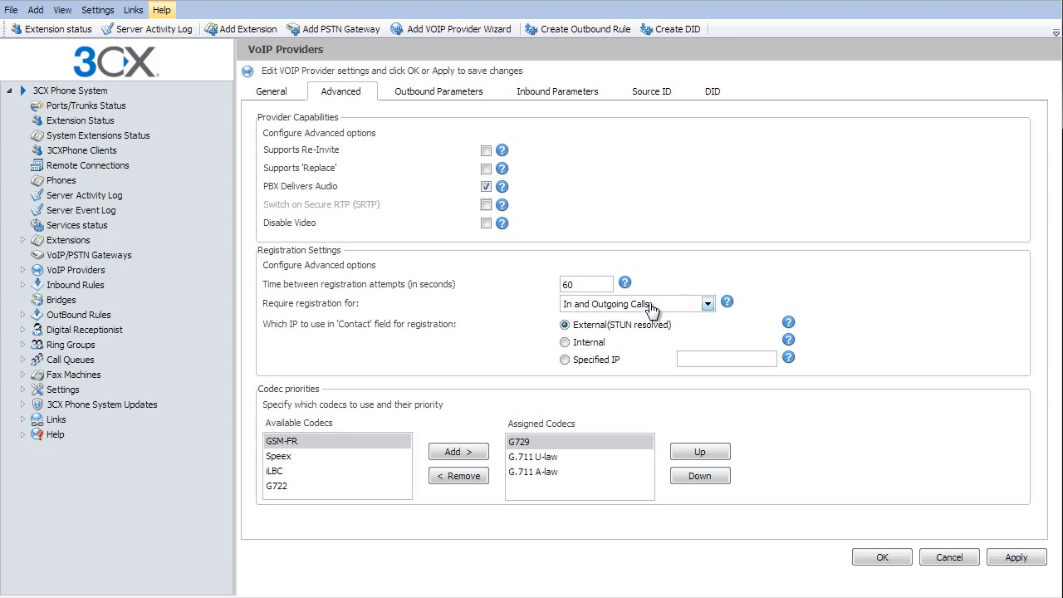
pyautogui.click(581, 306)
pyautogui.click(591, 321)
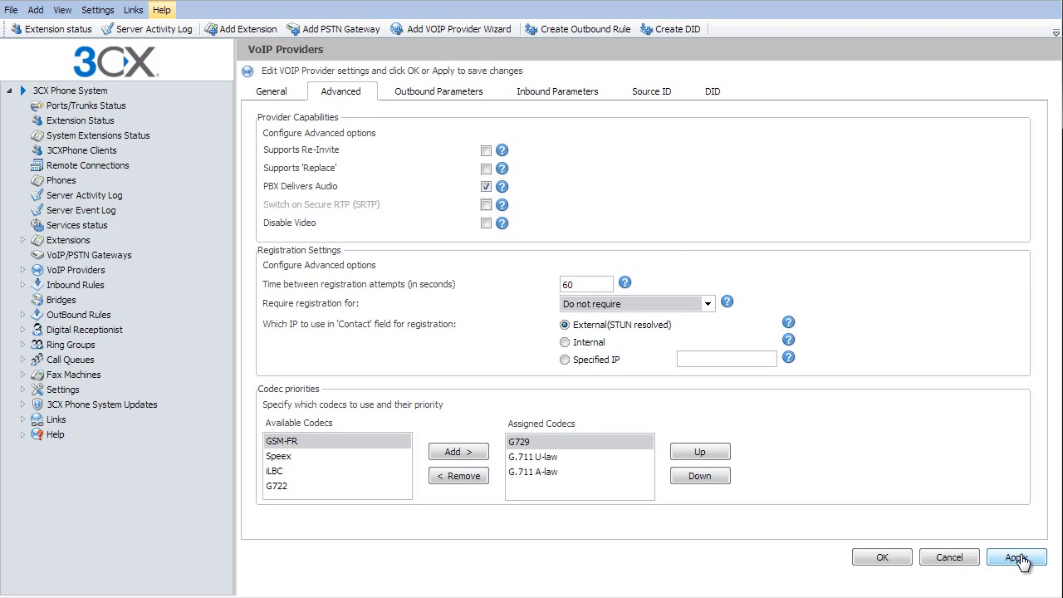
pyautogui.click(1016, 557)
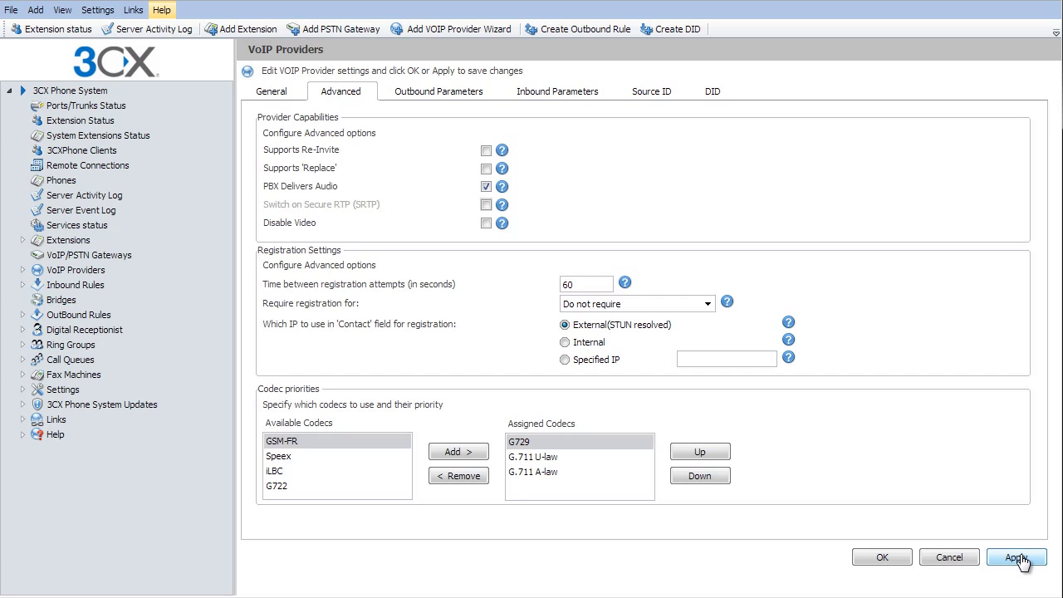
# Step: Set the Request Line URI host part to Custom IP Range 64.2.142.93
pyautogui.click(420, 93)
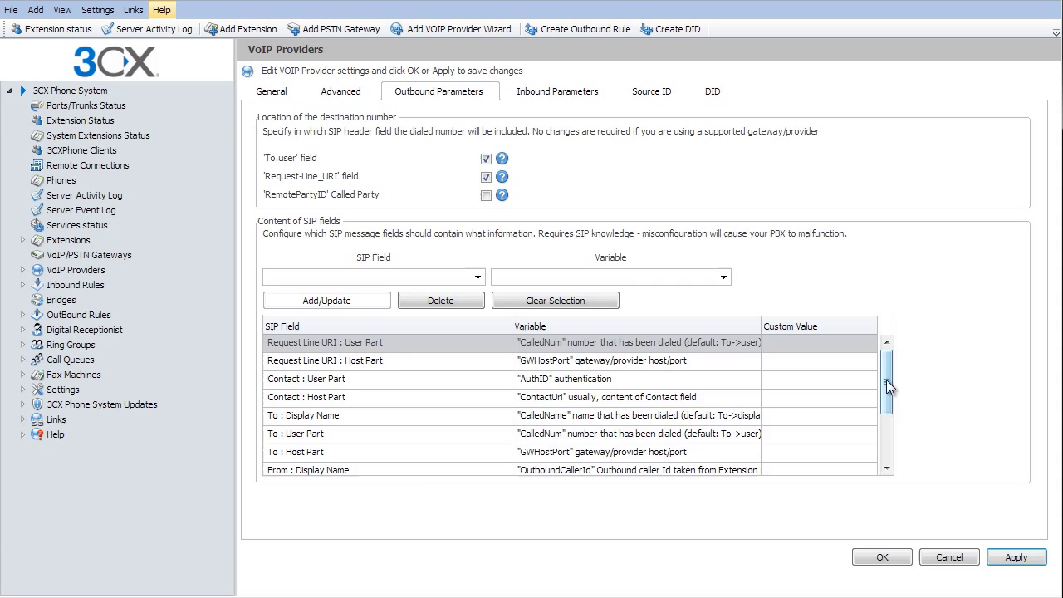
pyautogui.moveTo(886, 381); pyautogui.dragTo(888, 438)
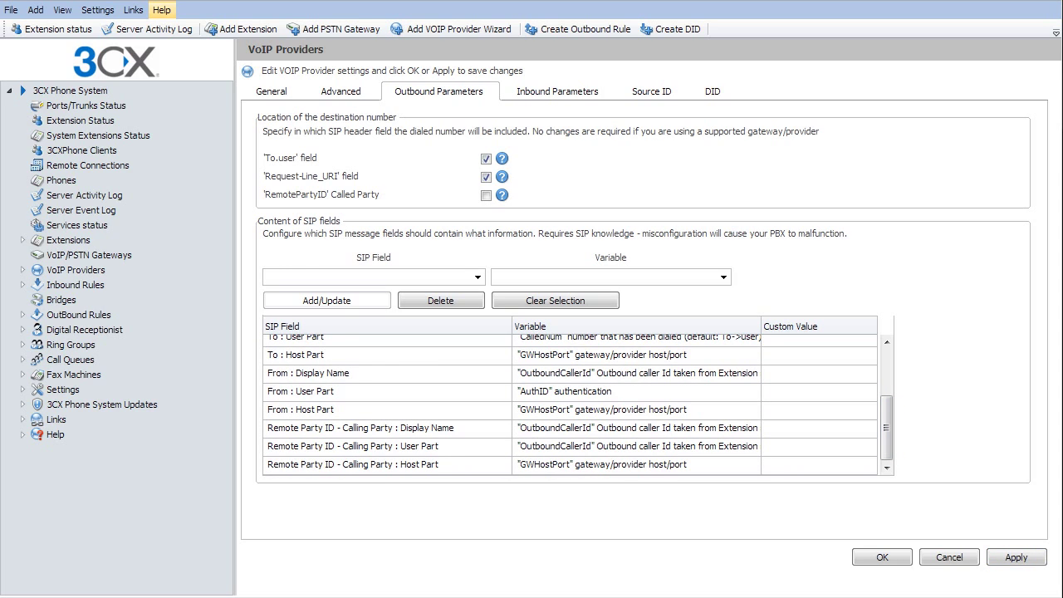
pyautogui.scroll(2, 343, 355)
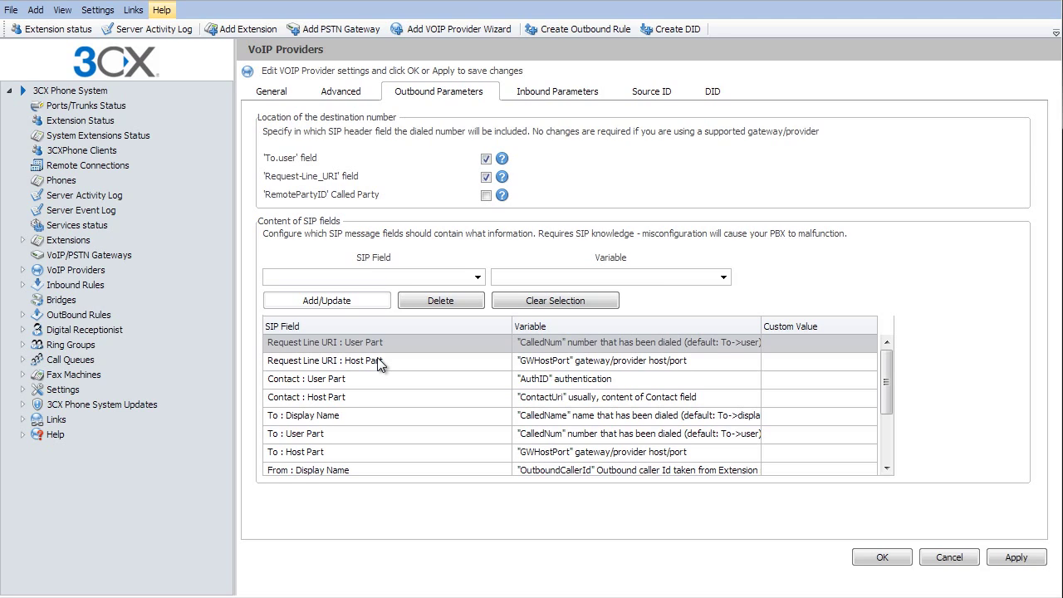
pyautogui.click(378, 360)
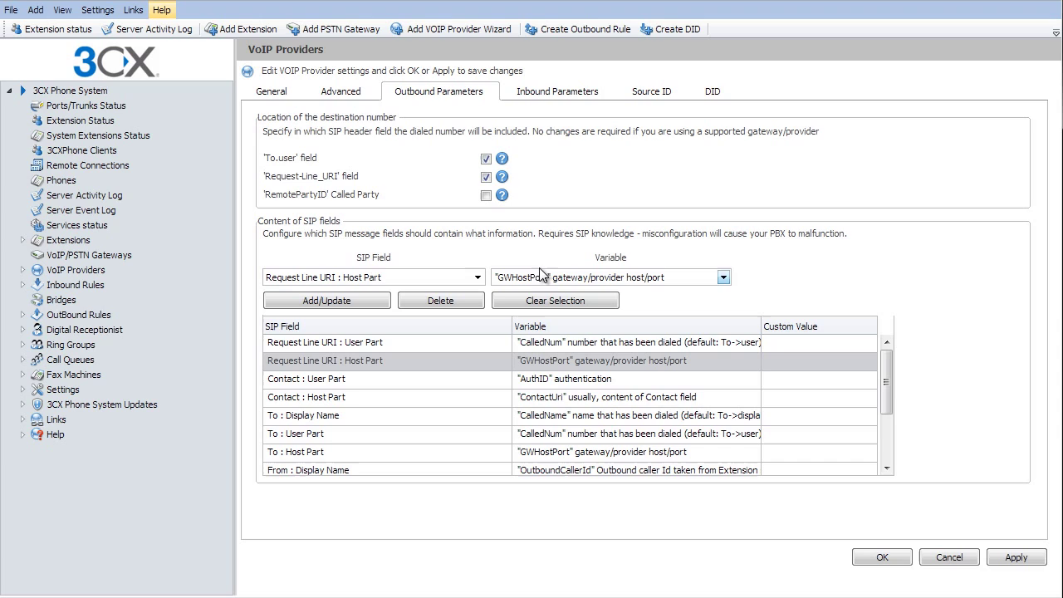
pyautogui.click(581, 282)
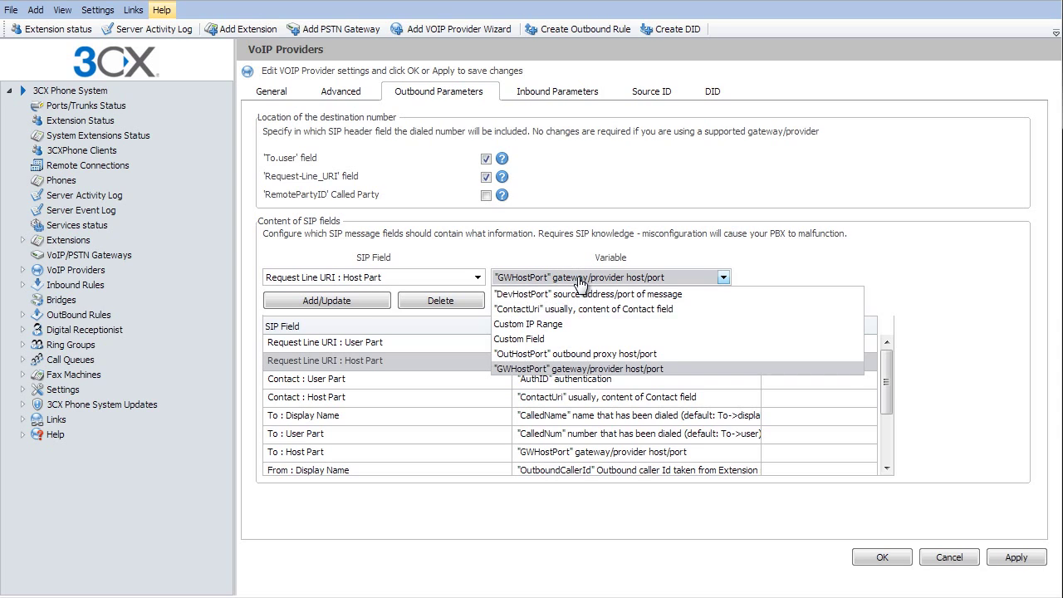
pyautogui.click(572, 326)
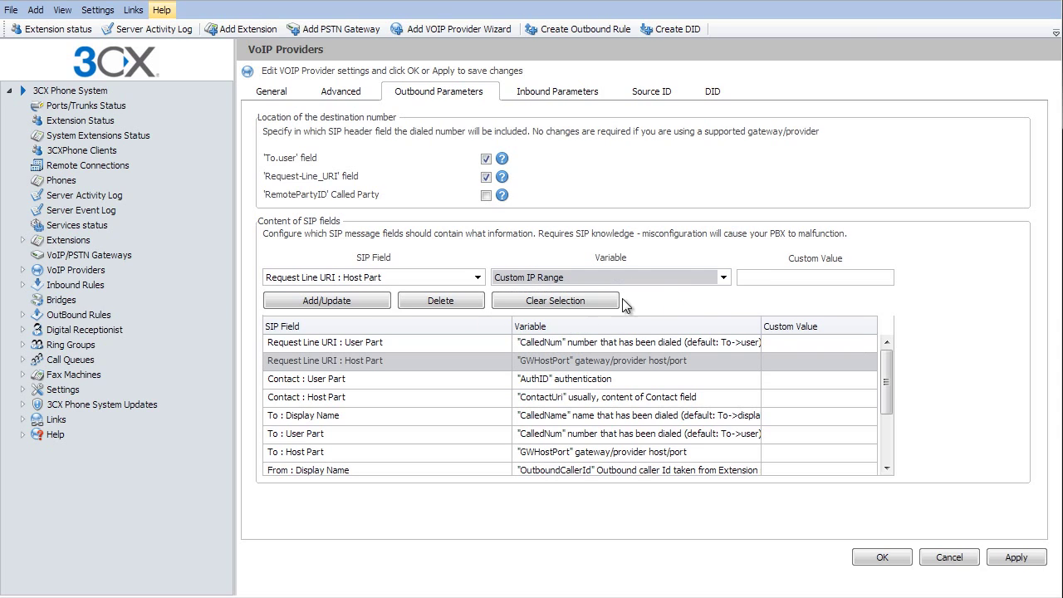
pyautogui.rightClick(772, 282)
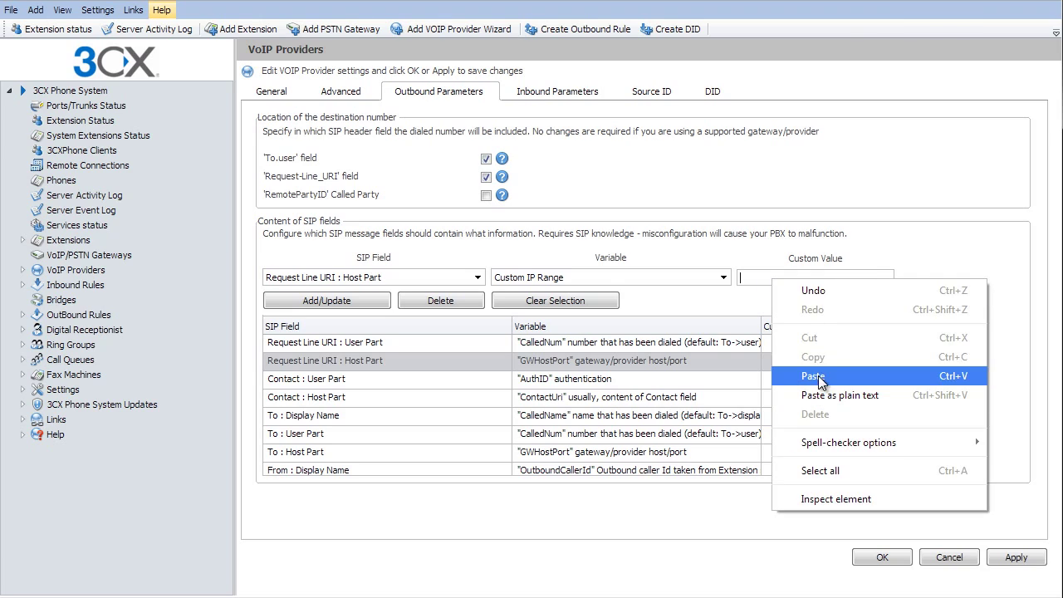
pyautogui.click(745, 279)
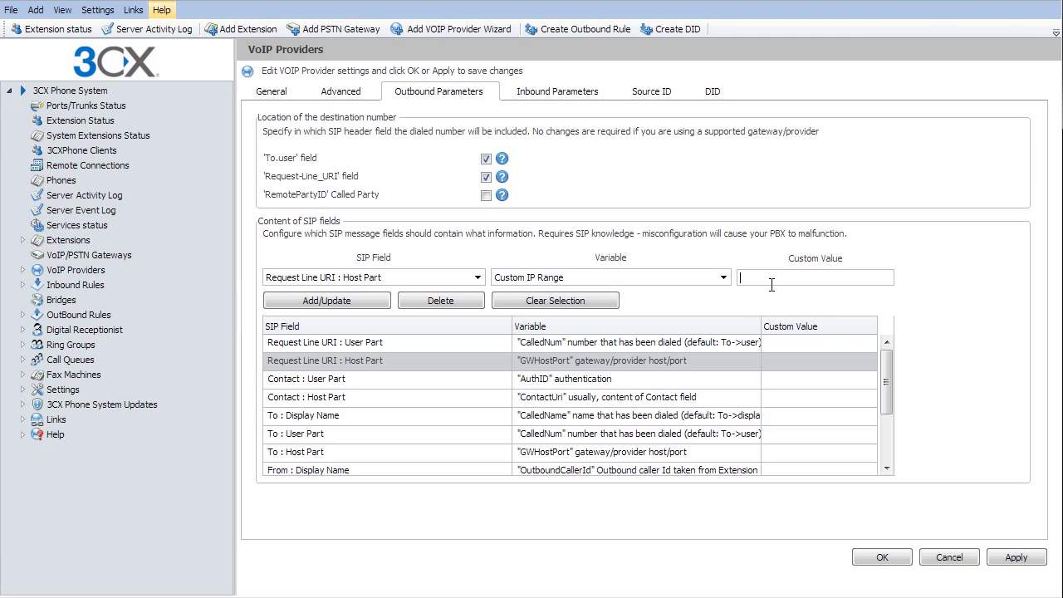
pyautogui.write('64.2.142.93')
pyautogui.hotkey('ctrl', 'a')
pyautogui.hotkey('ctrl', 'c')
pyautogui.click(362, 302)
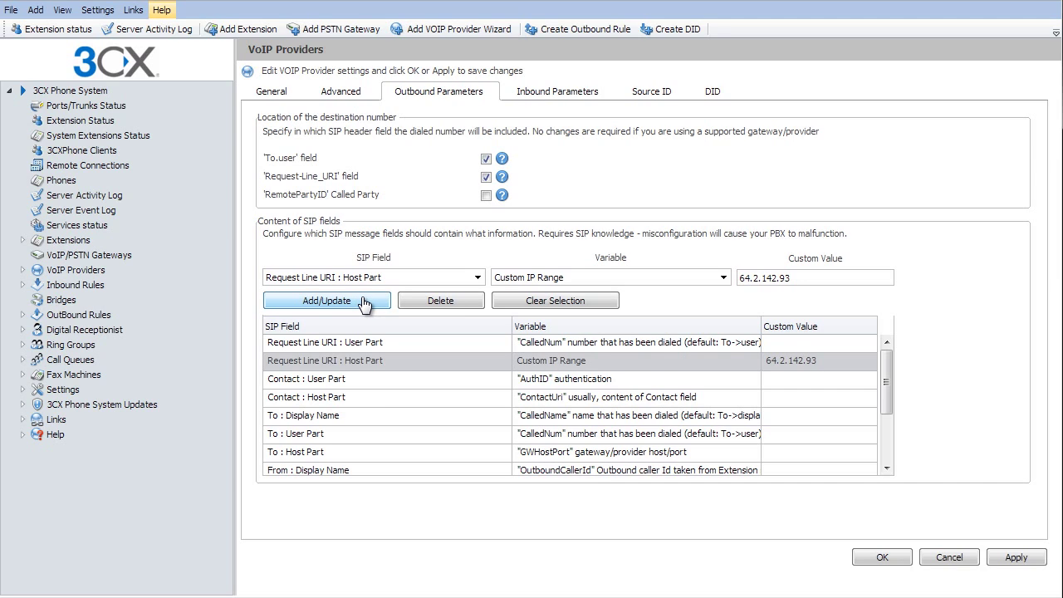
# Step: Set the Contact host part to Custom IP Range 64.2.142.93
pyautogui.click(345, 398)
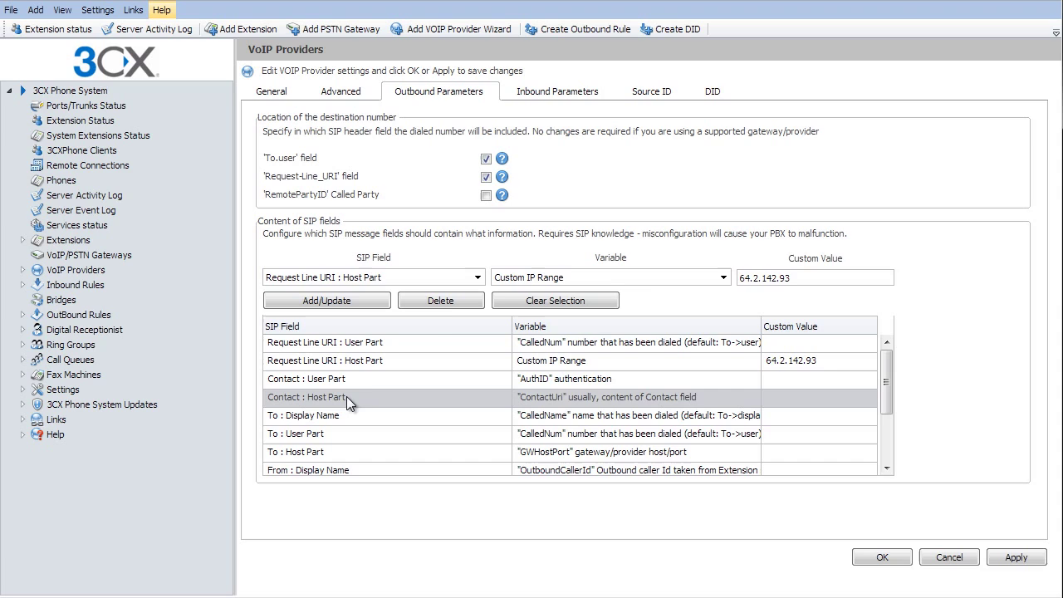
pyautogui.click(565, 281)
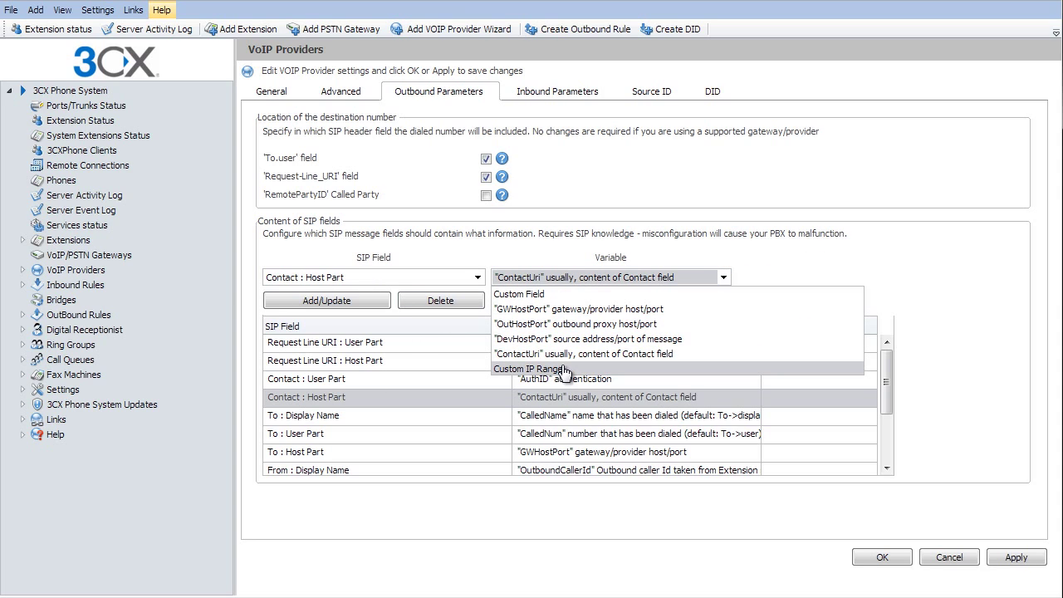
pyautogui.click(564, 368)
pyautogui.click(775, 282)
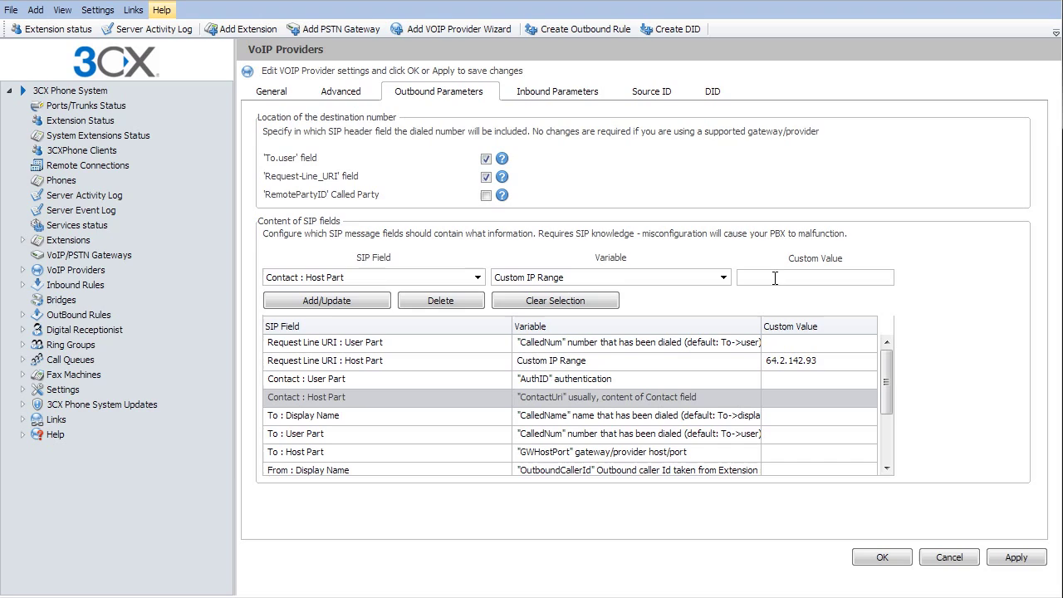
pyautogui.hotkey('ctrl', 'v')
pyautogui.click(332, 302)
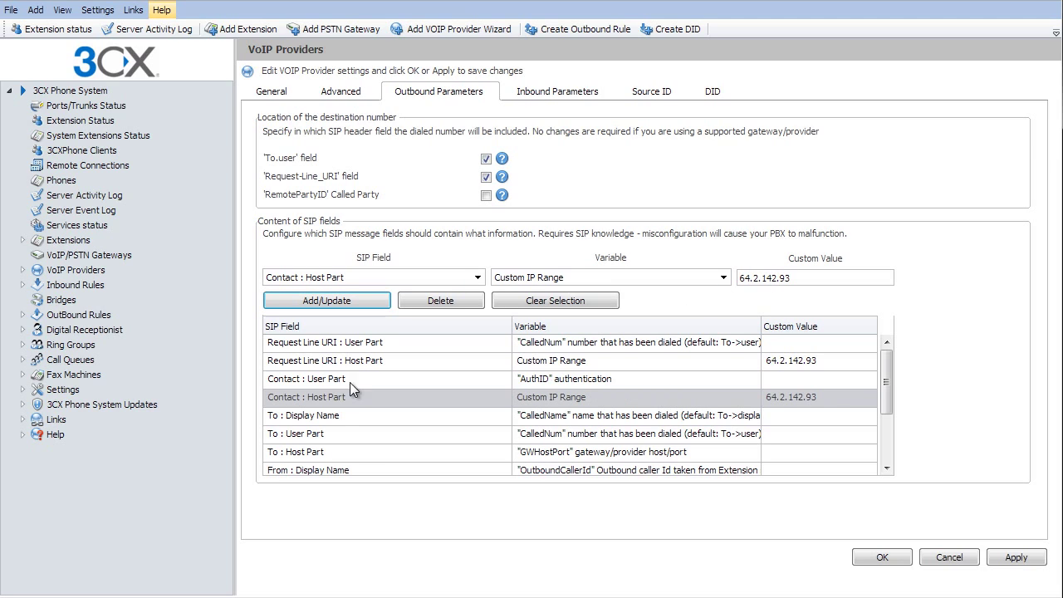
# Step: Set the To host part to Custom IP Range 64.2.142.93 and apply the changes
pyautogui.click(347, 453)
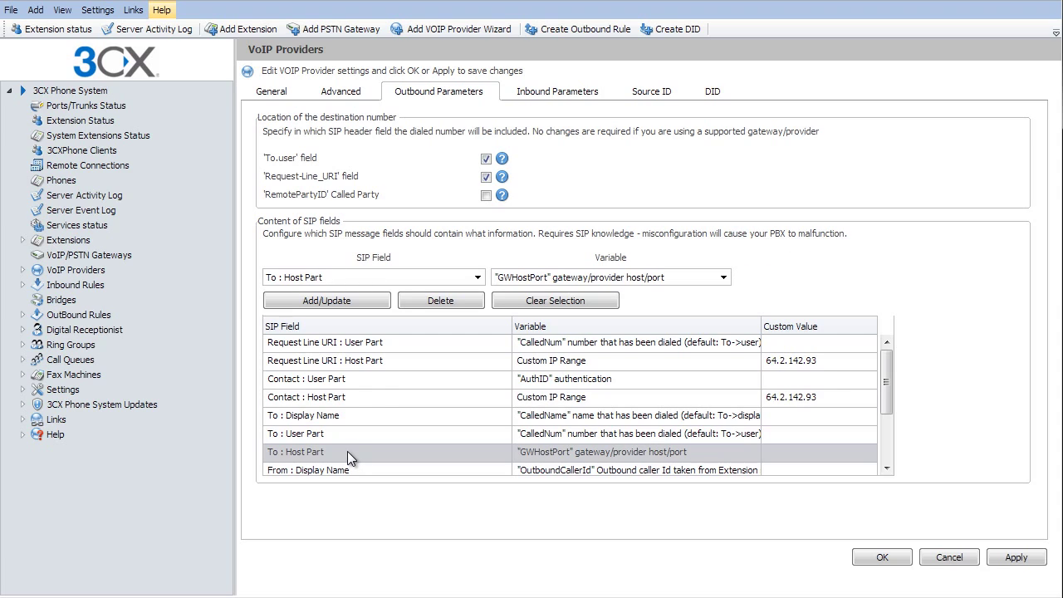
pyautogui.click(508, 282)
pyautogui.click(531, 339)
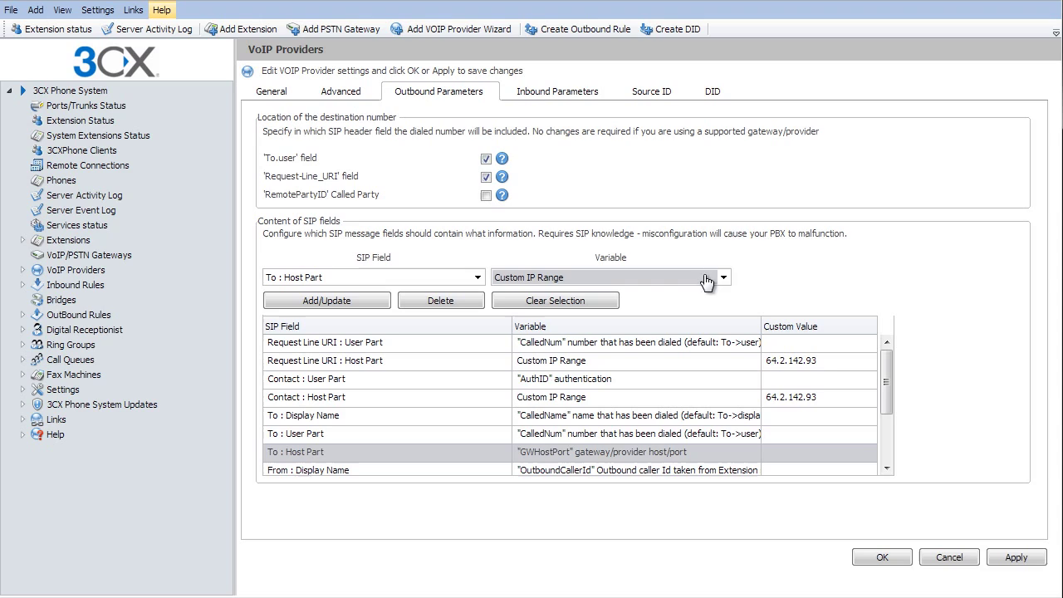
pyautogui.click(757, 275)
pyautogui.hotkey('ctrl', 'v')
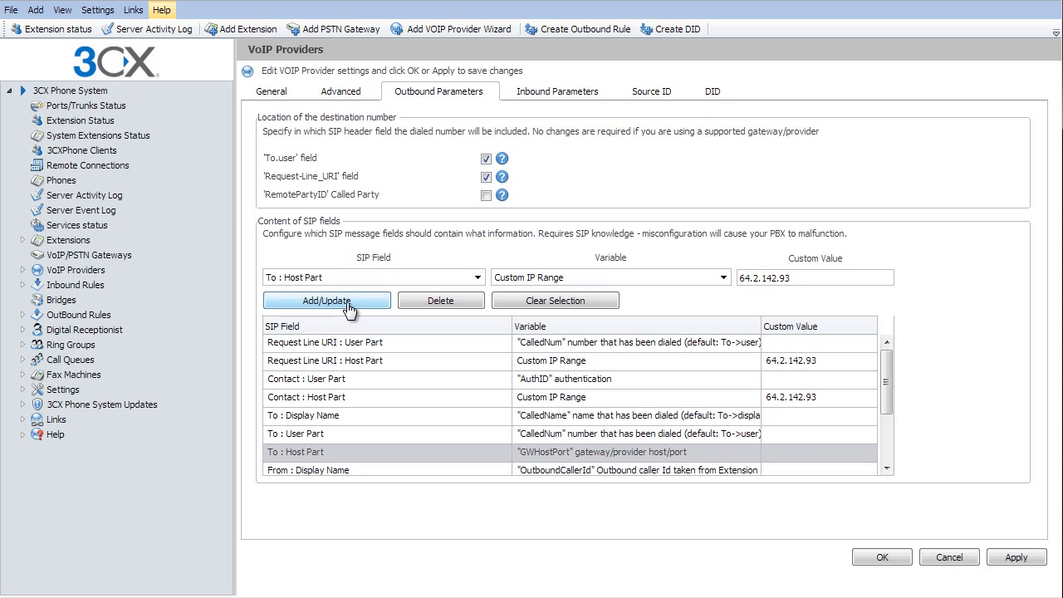
pyautogui.click(348, 305)
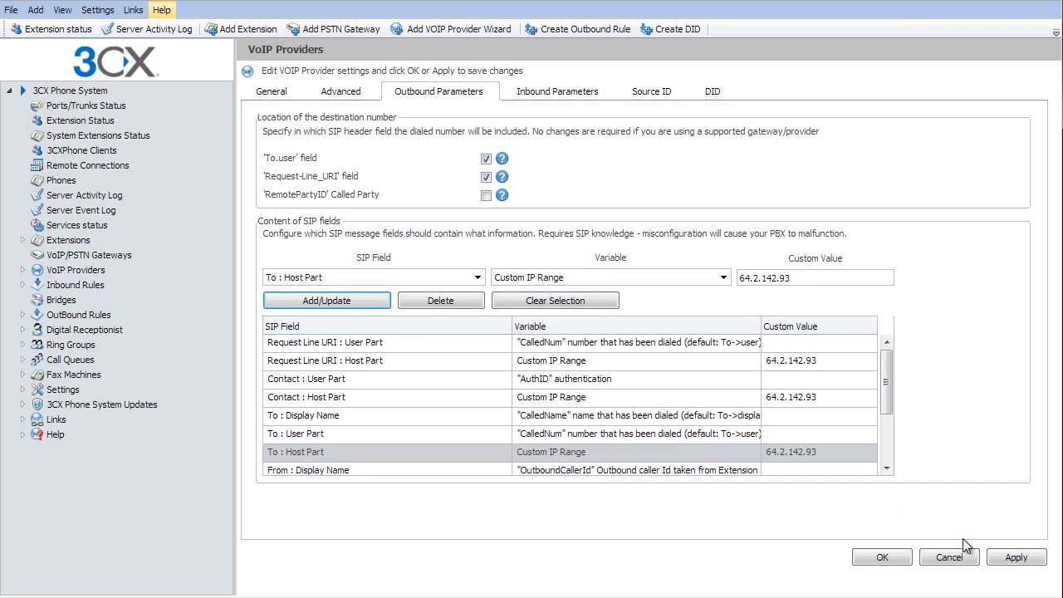
pyautogui.click(1014, 559)
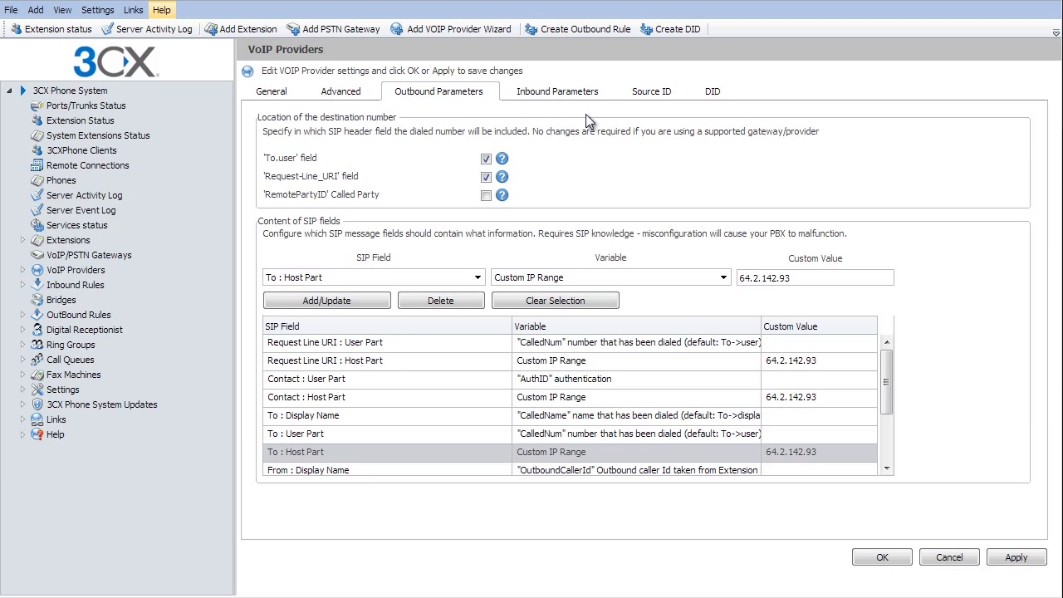
# Step: Add the provider's 10-digit DID number to Vitelity IP's DID list and apply
pyautogui.click(712, 94)
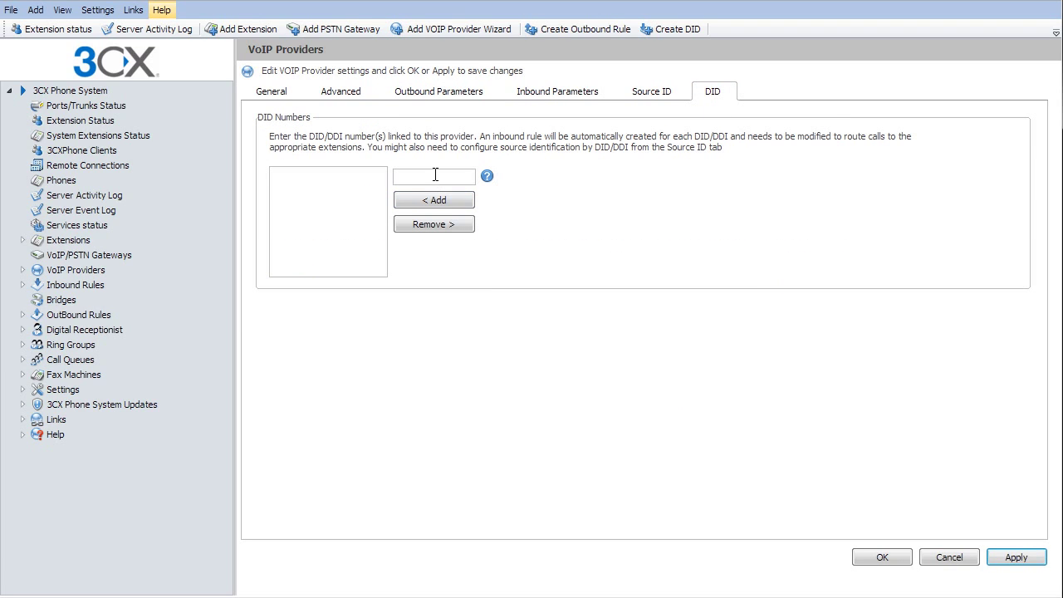
pyautogui.click(466, 203)
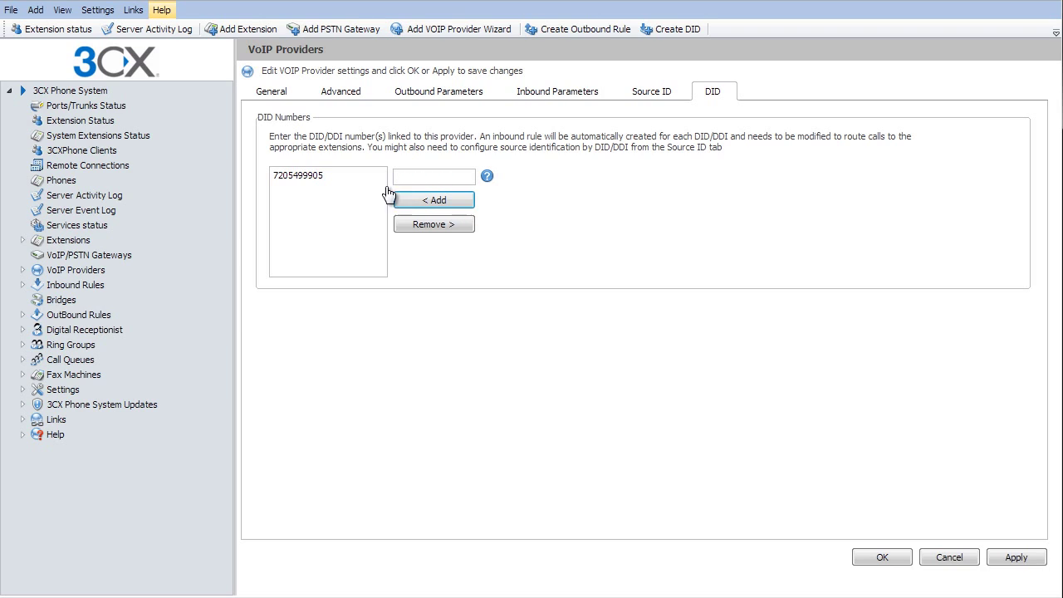
pyautogui.click(1028, 563)
# Step: Enable source identification by DID using the provider's DID number and apply
pyautogui.click(653, 95)
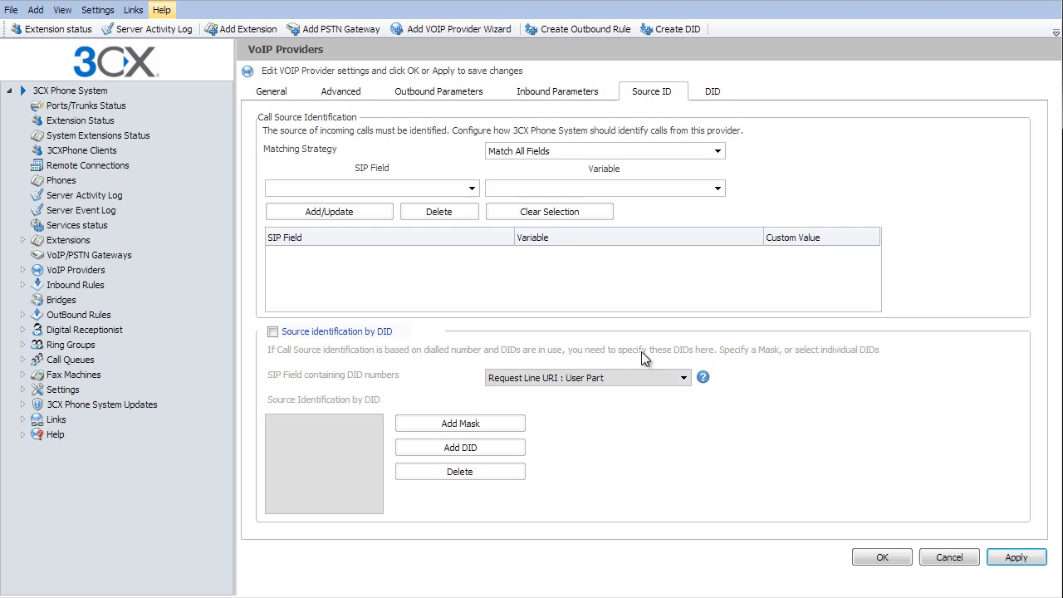
pyautogui.click(283, 335)
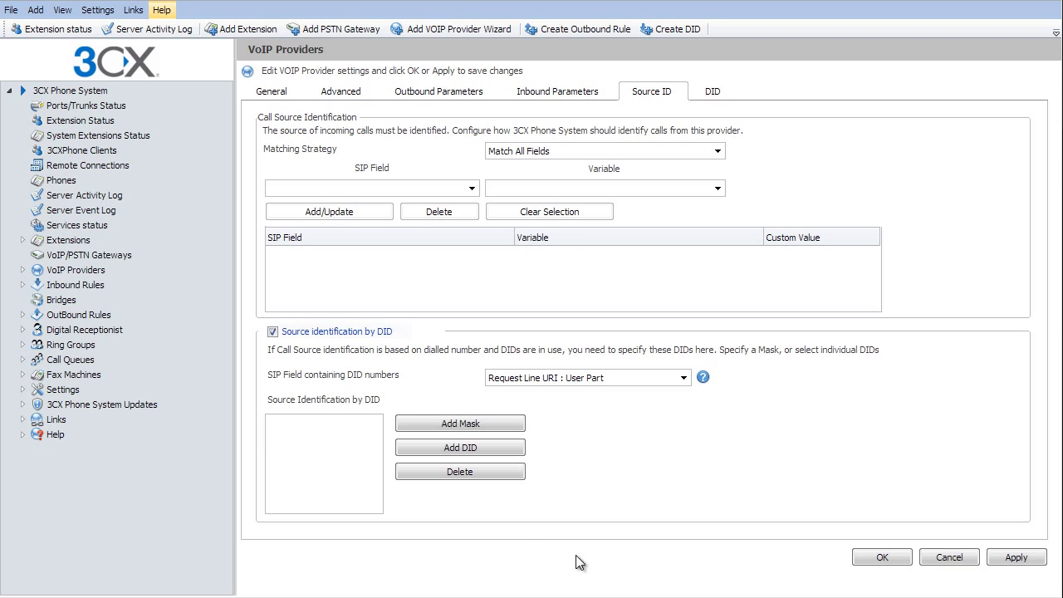
pyautogui.click(448, 453)
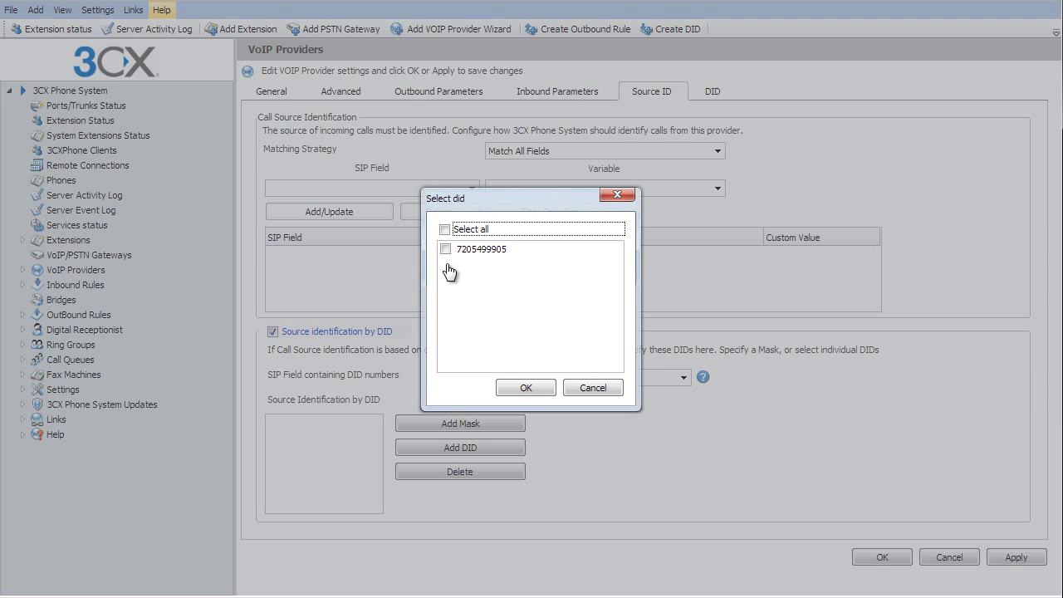
pyautogui.click(444, 229)
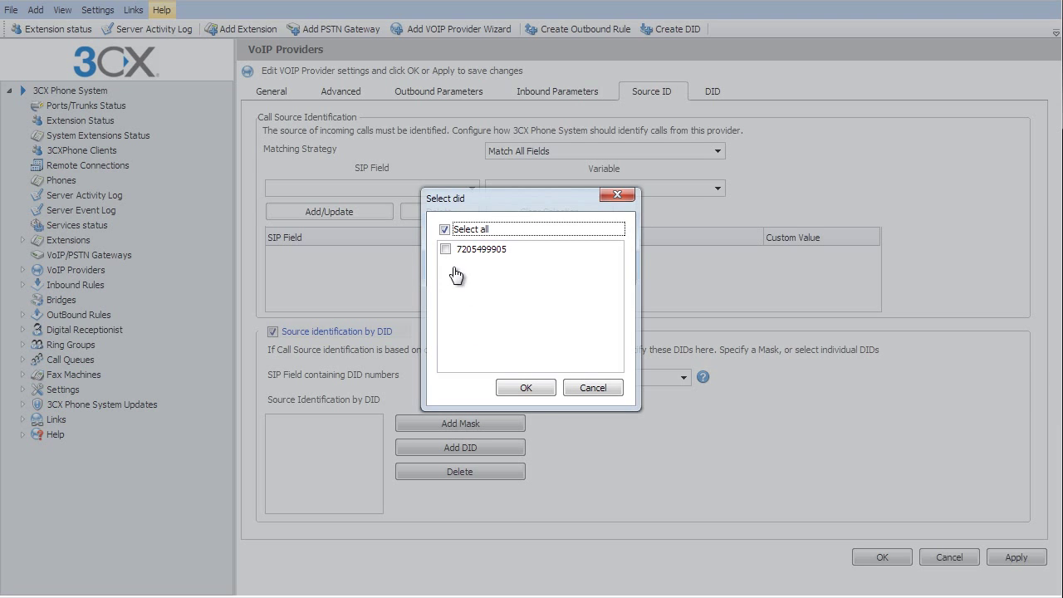
pyautogui.click(522, 387)
pyautogui.click(1014, 559)
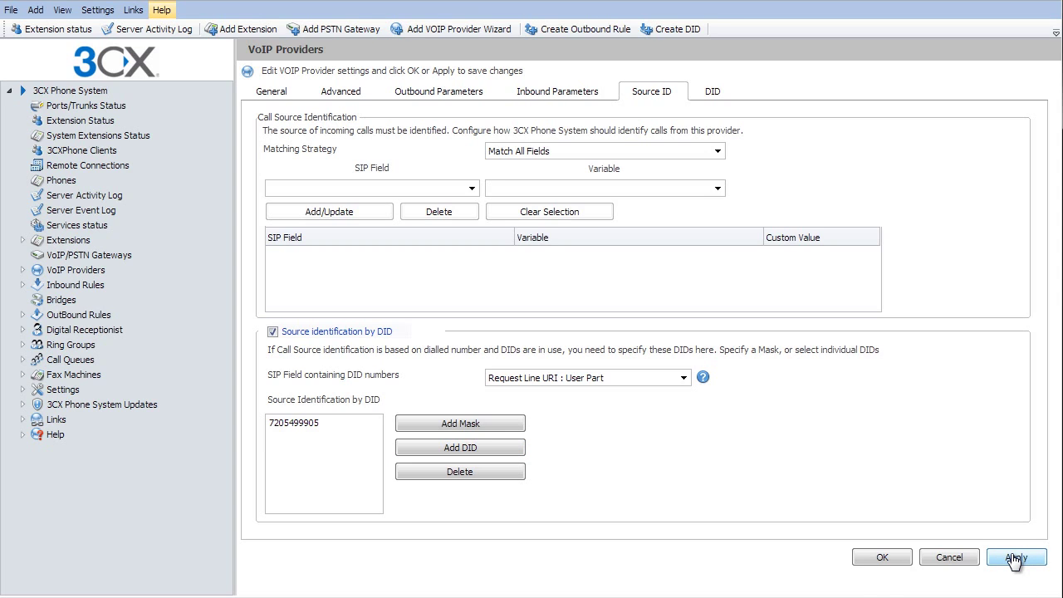
# Step: Save the Vitelity IP provider and confirm Vitelity IP, Vitelity Out and vitel-inbound show Registered (idle)
pyautogui.click(878, 560)
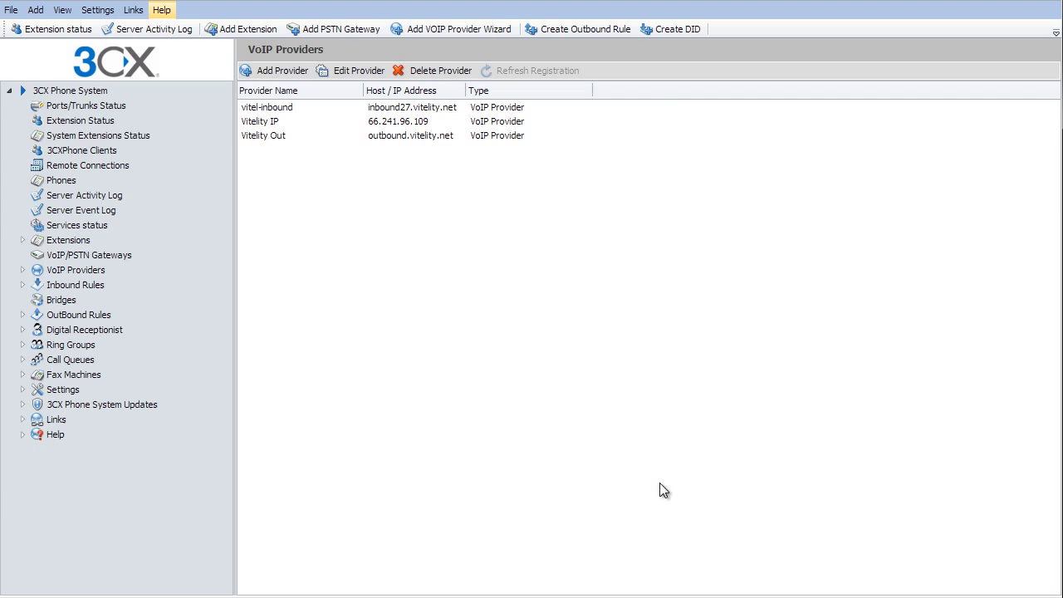
pyautogui.click(311, 122)
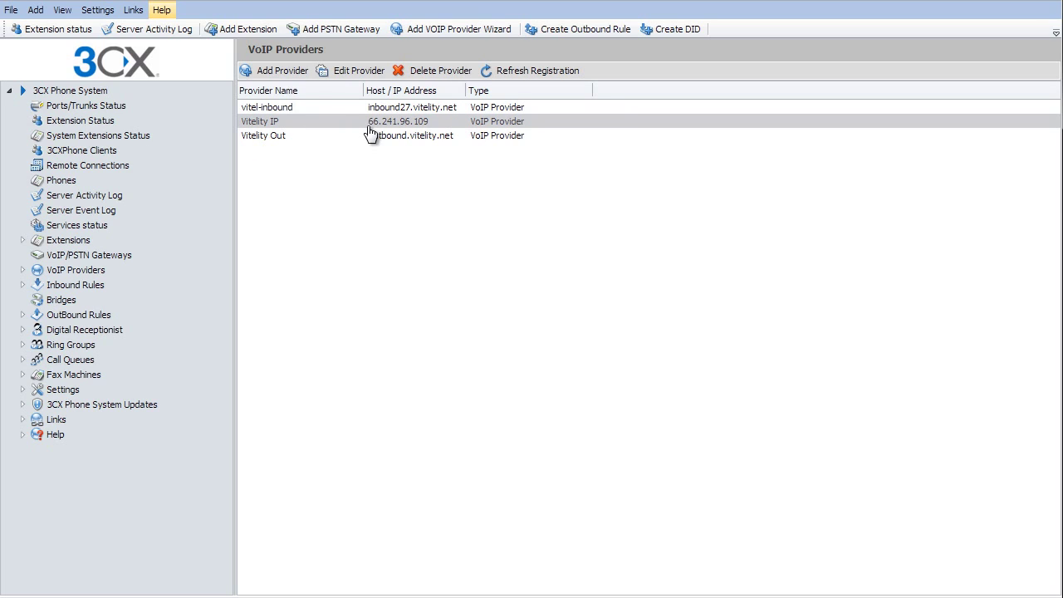
pyautogui.click(87, 108)
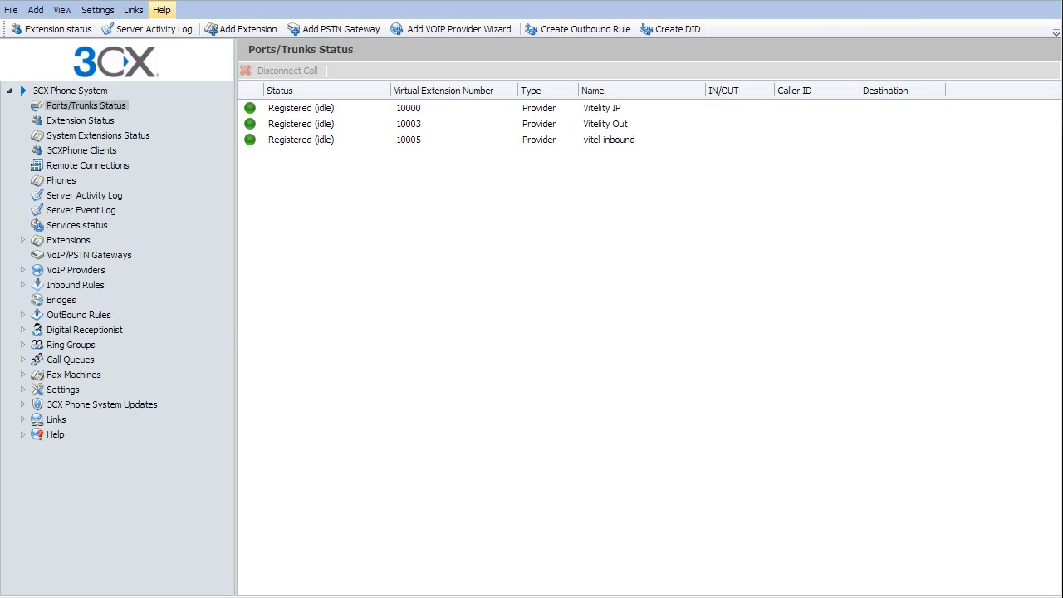
# Step: Change Route 1 of the Local outbound rule for 7-digit numbers to Vitelity IP, then apply and save it
pyautogui.click(89, 318)
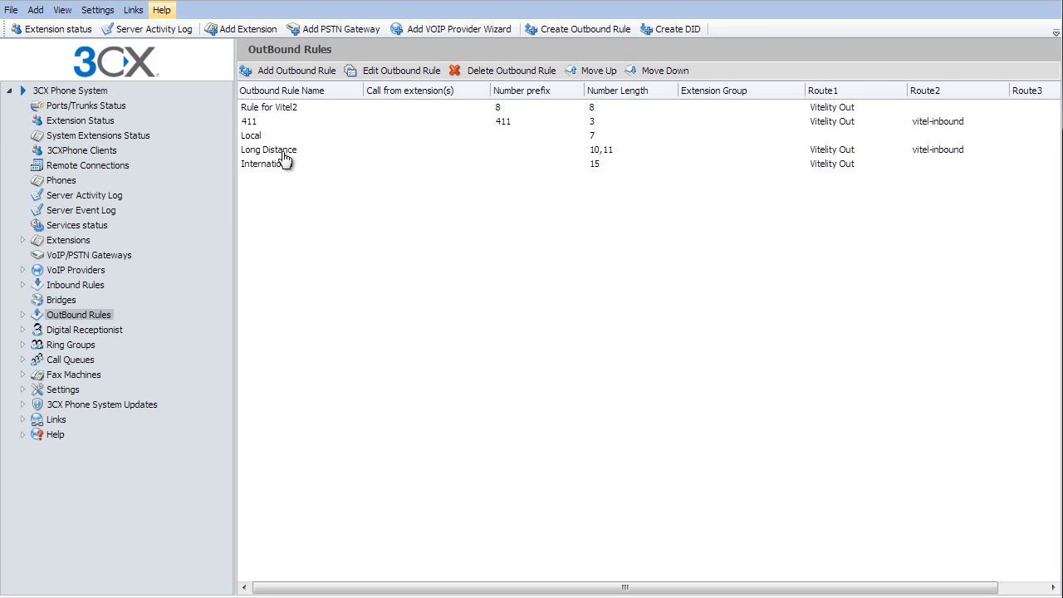
pyautogui.click(256, 137)
pyautogui.doubleClick(257, 137)
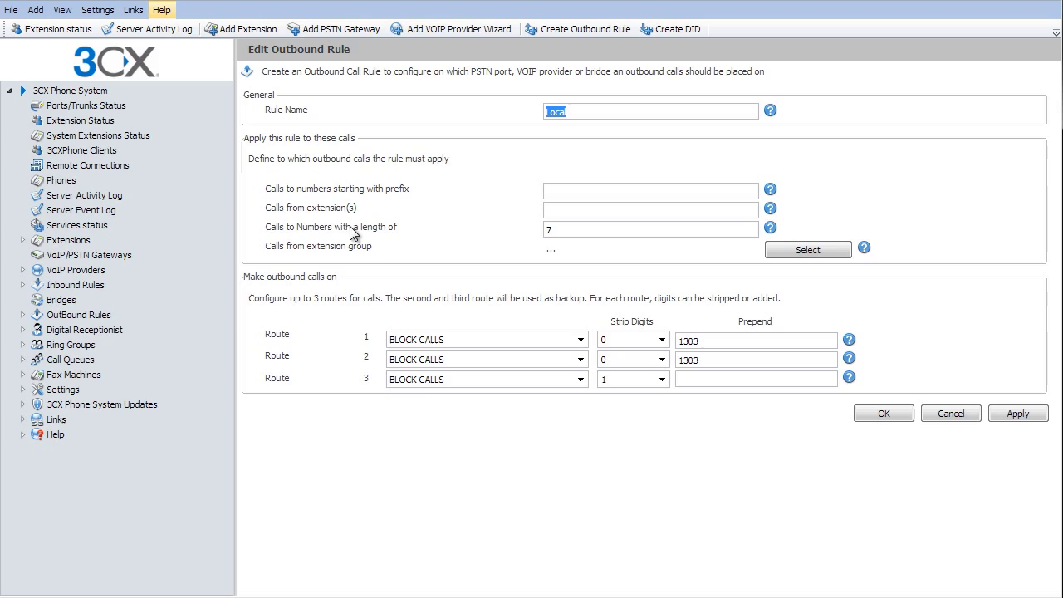
pyautogui.click(466, 342)
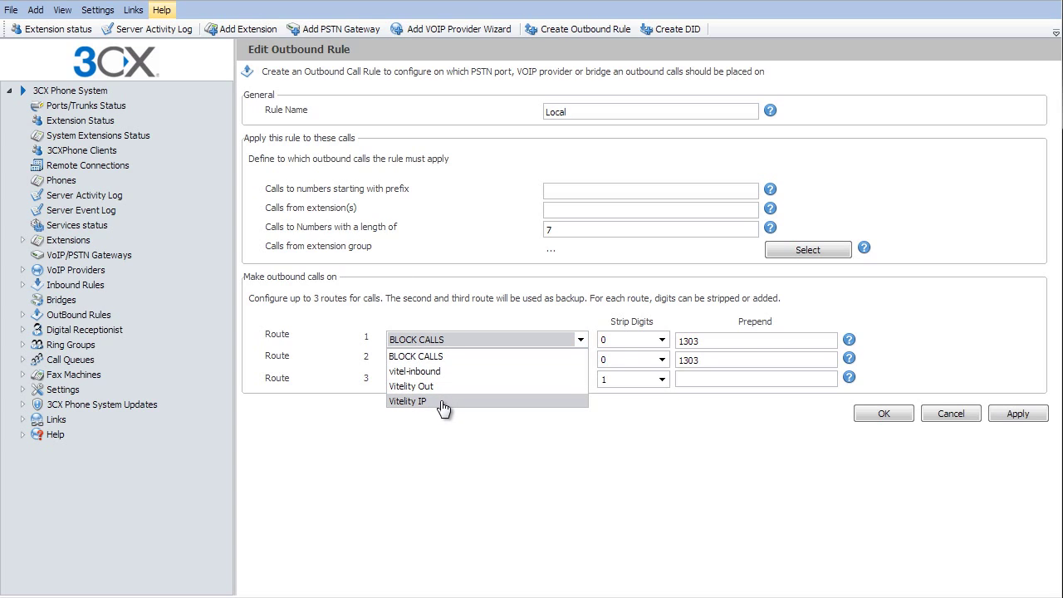
pyautogui.click(440, 402)
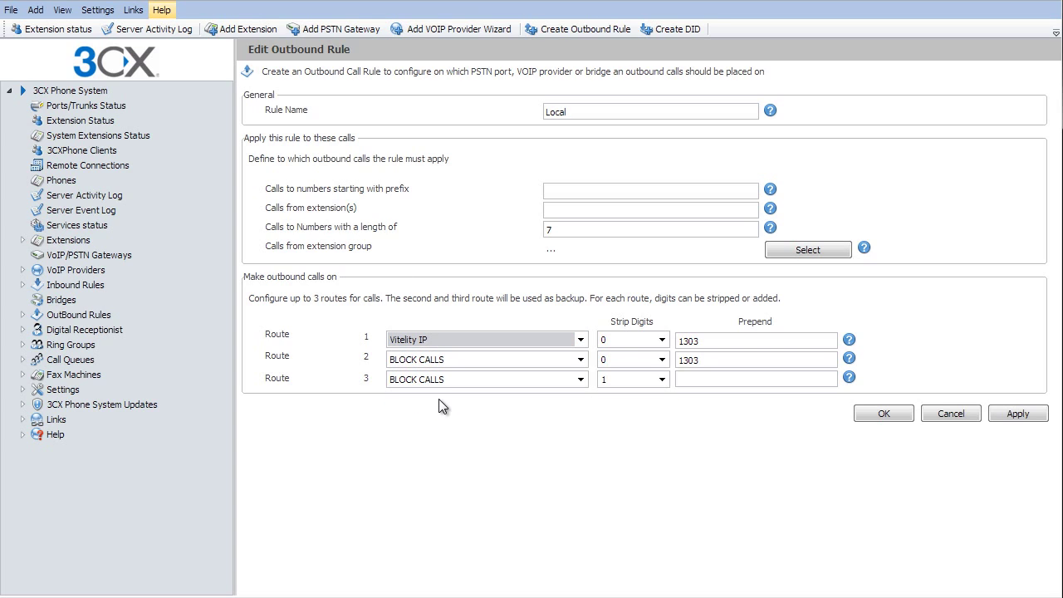
pyautogui.click(1009, 415)
pyautogui.click(879, 417)
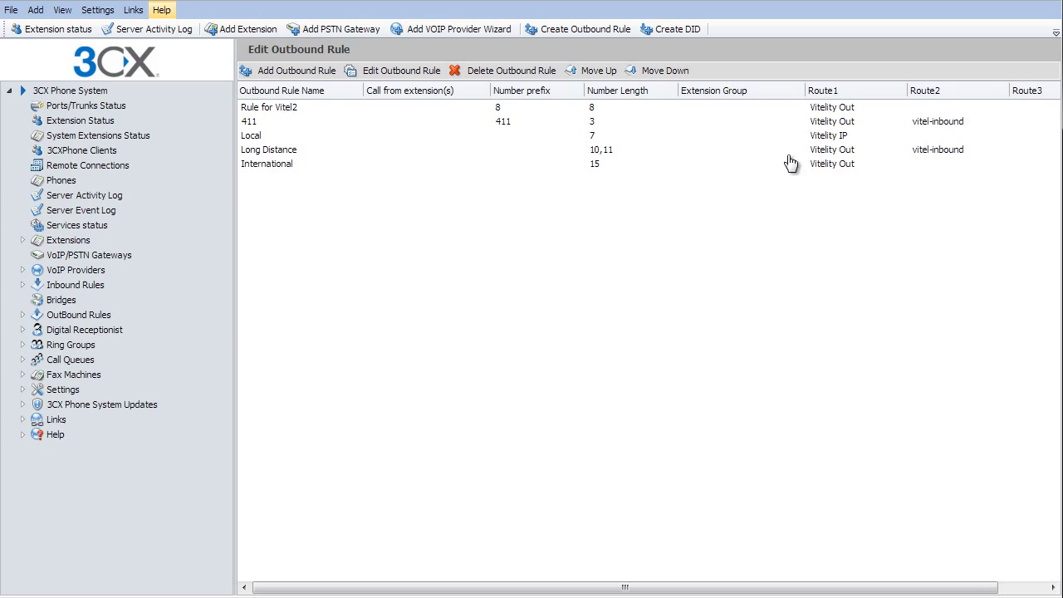
pyautogui.click(807, 135)
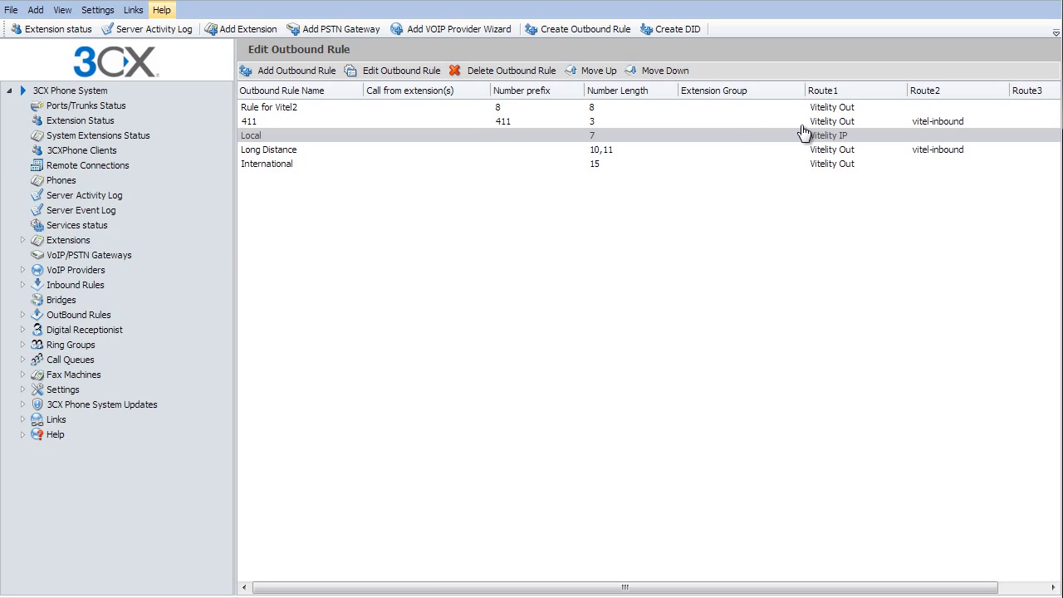